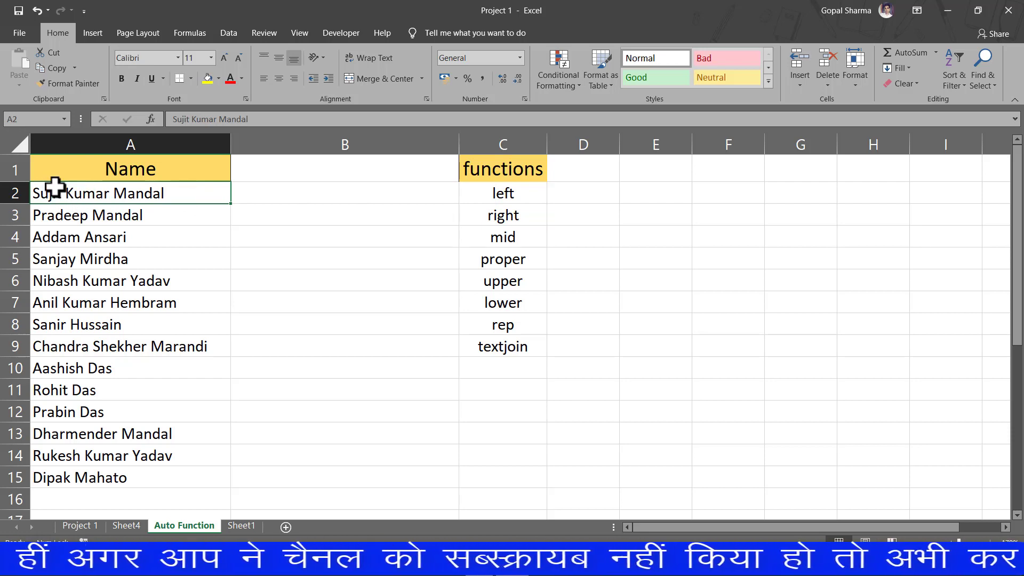
Step: Enter =LEFT(A2,6) in B2 to extract the first six characters of the first name
left_click(297, 196)
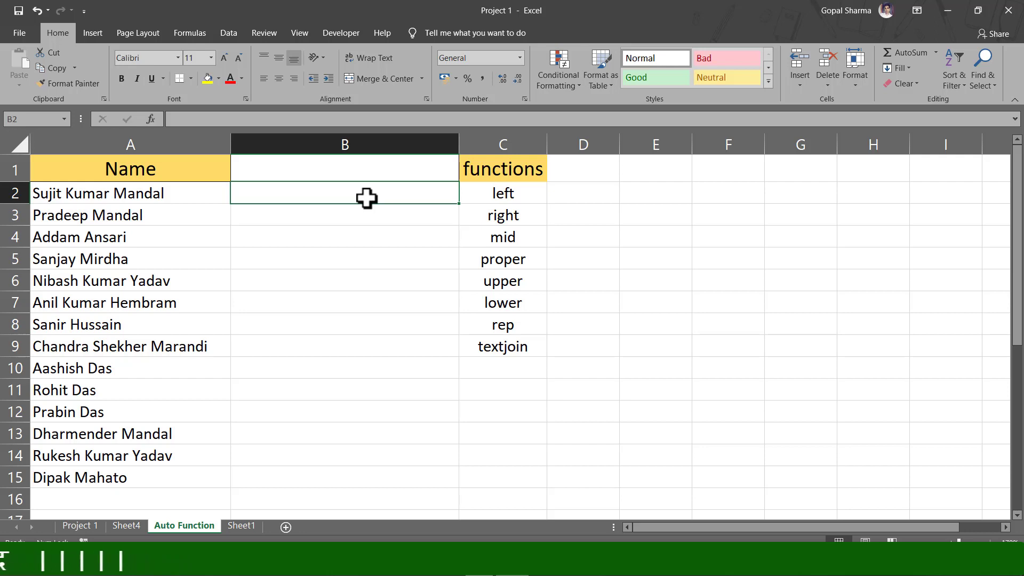
type("=")
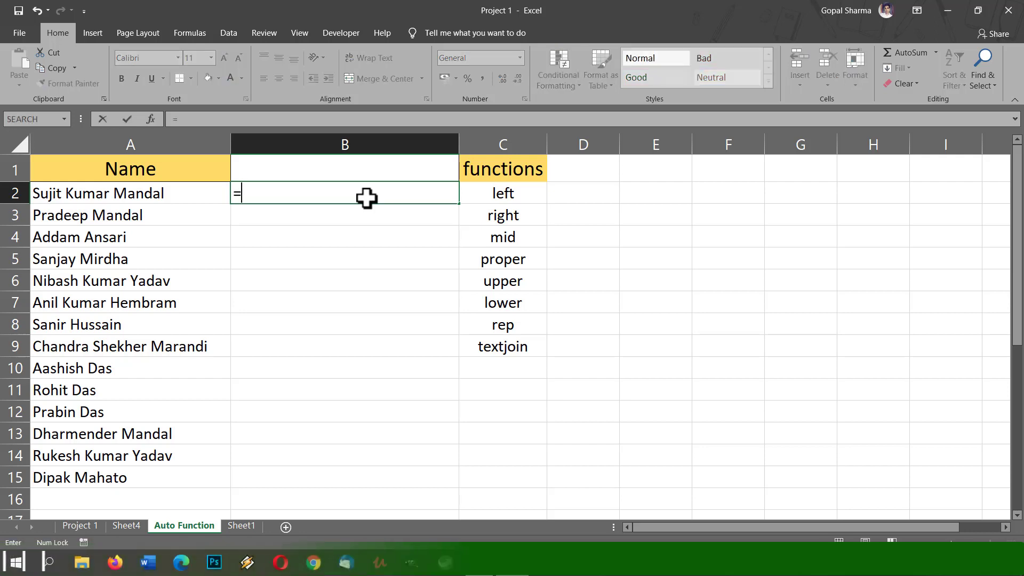
type("left")
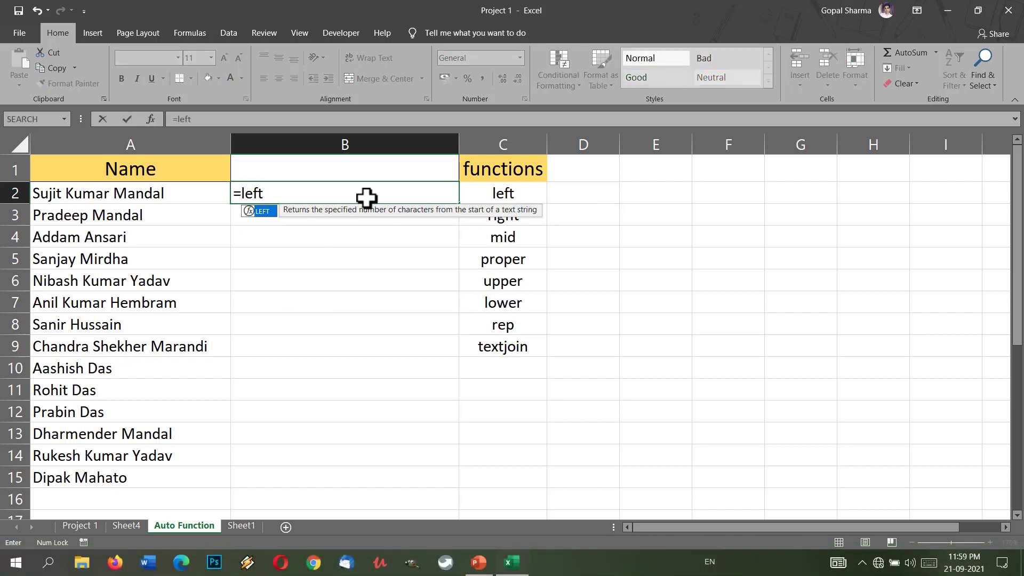
type("(")
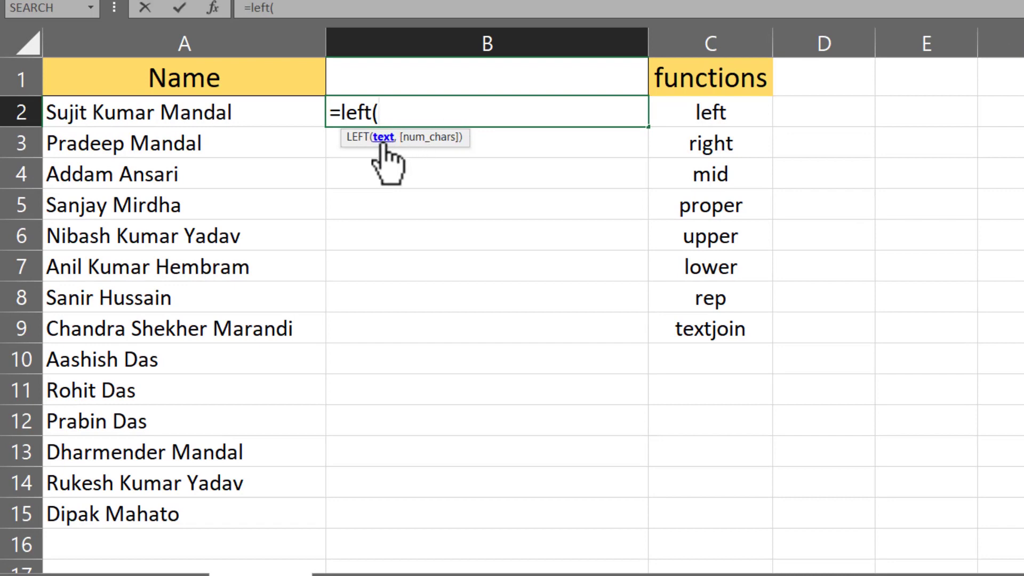
left_click(103, 112)
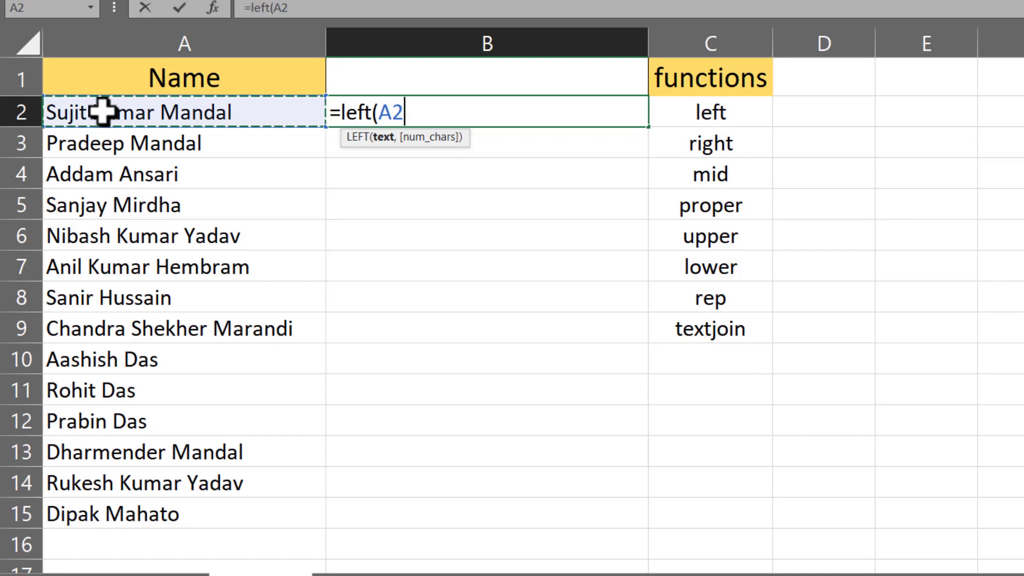
type(",6")
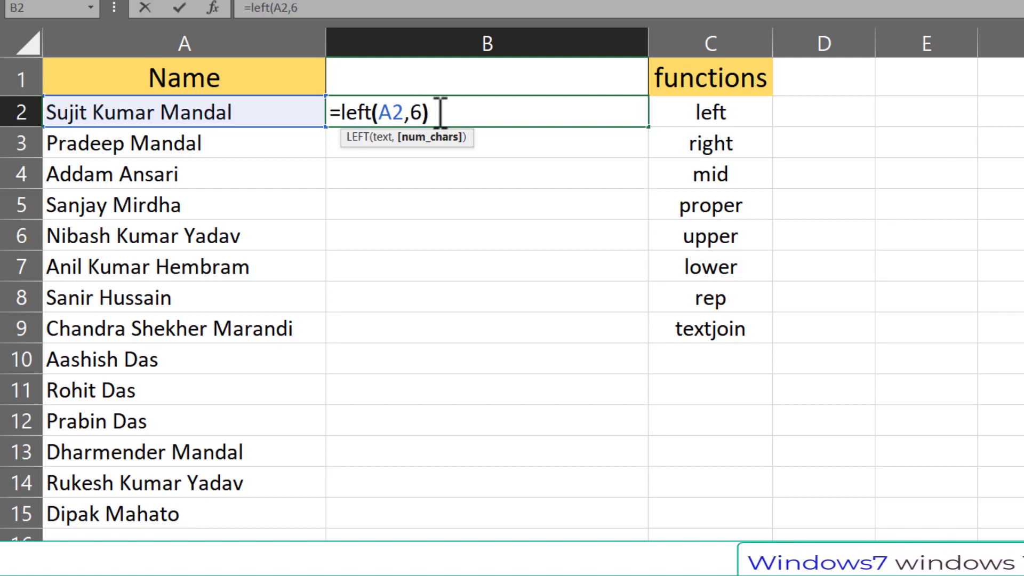
key("Return")
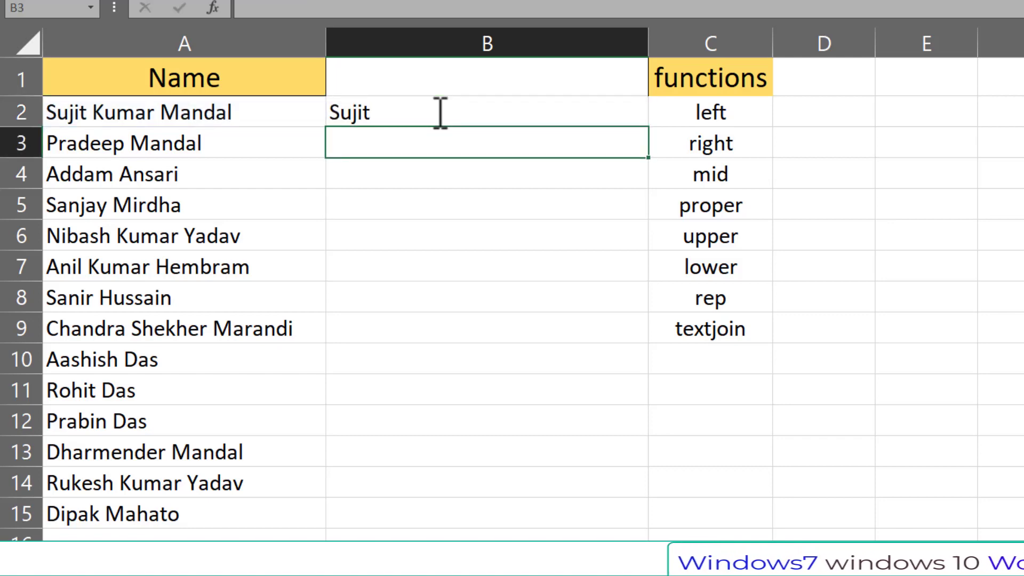
Step: Fill the LEFT formula from B2 down to B15 and check the copy in row 3
left_click(371, 111)
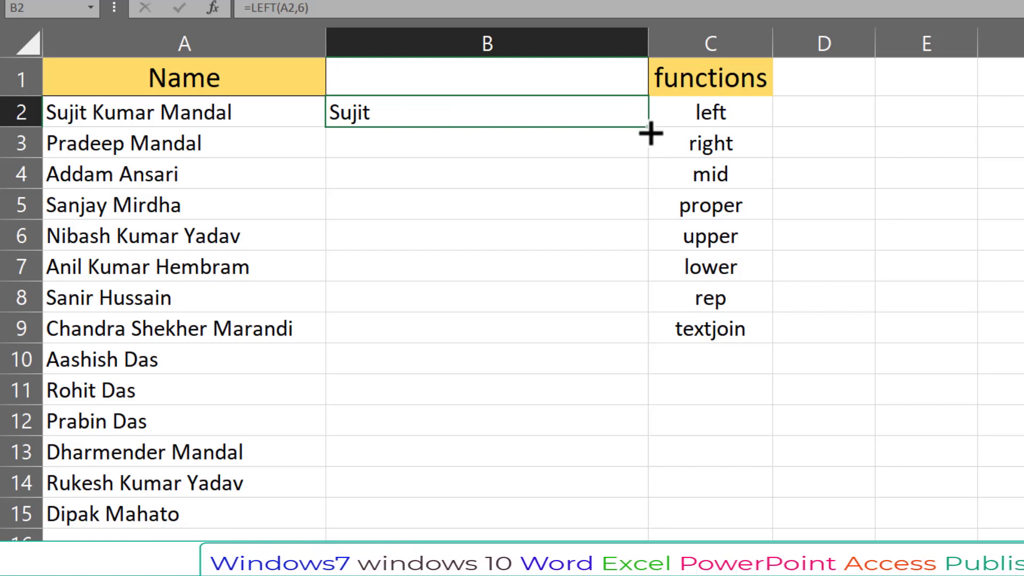
left_click_drag(650, 129, 648, 512)
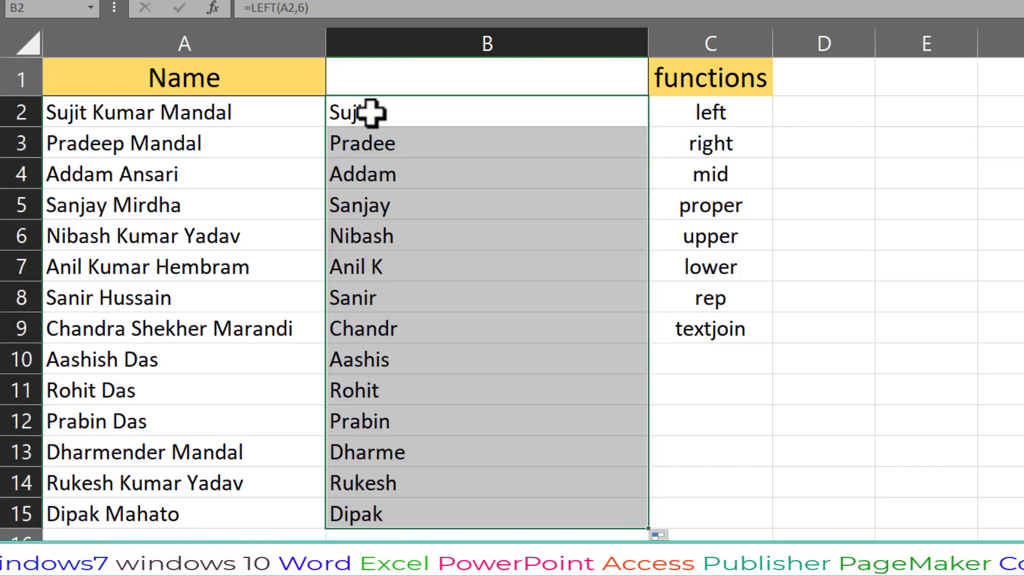
left_click(368, 112)
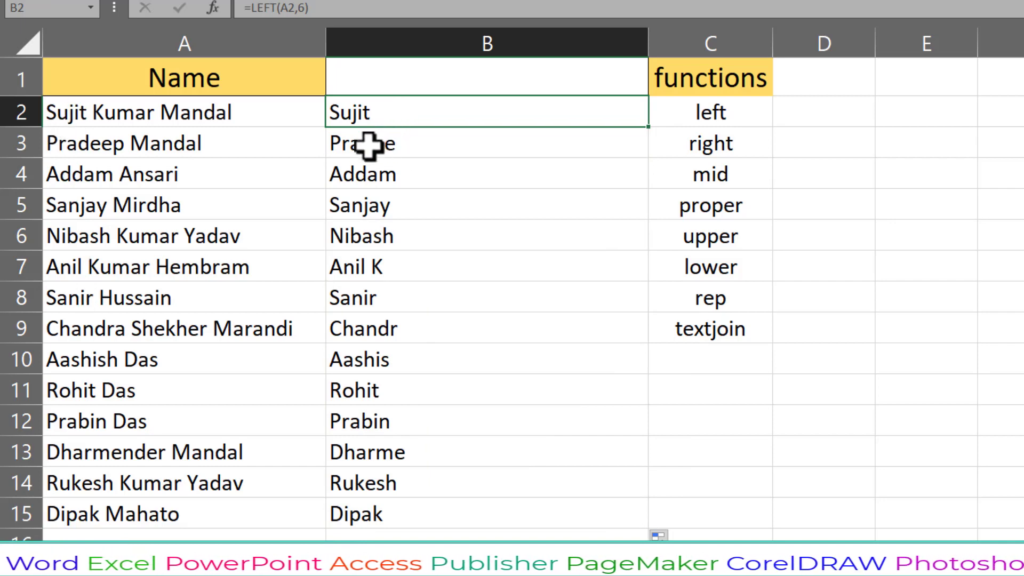
left_click(401, 145)
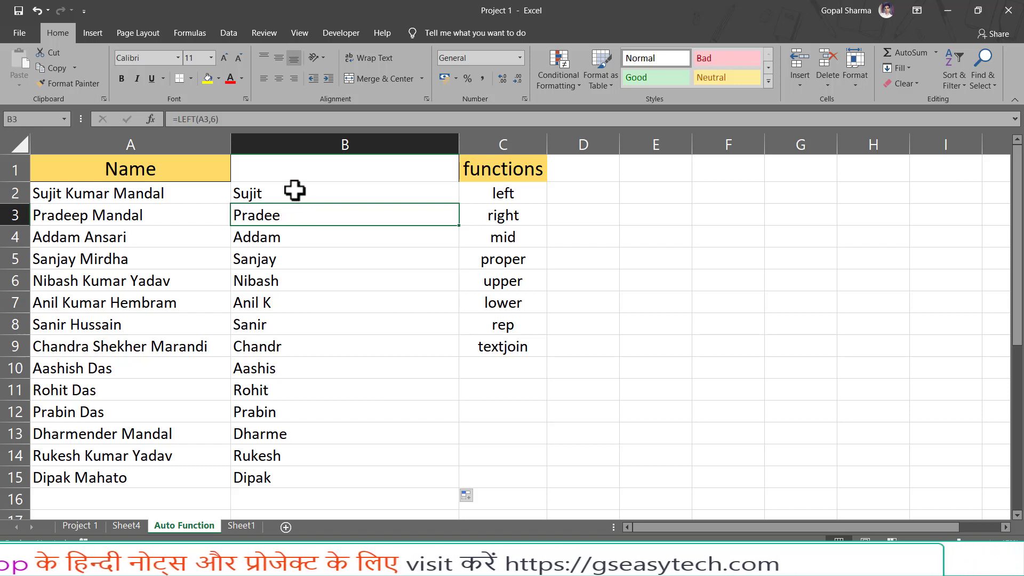
Step: Delete the LEFT formulas in B2:B15 and return to B2
left_click_drag(295, 192, 297, 472)
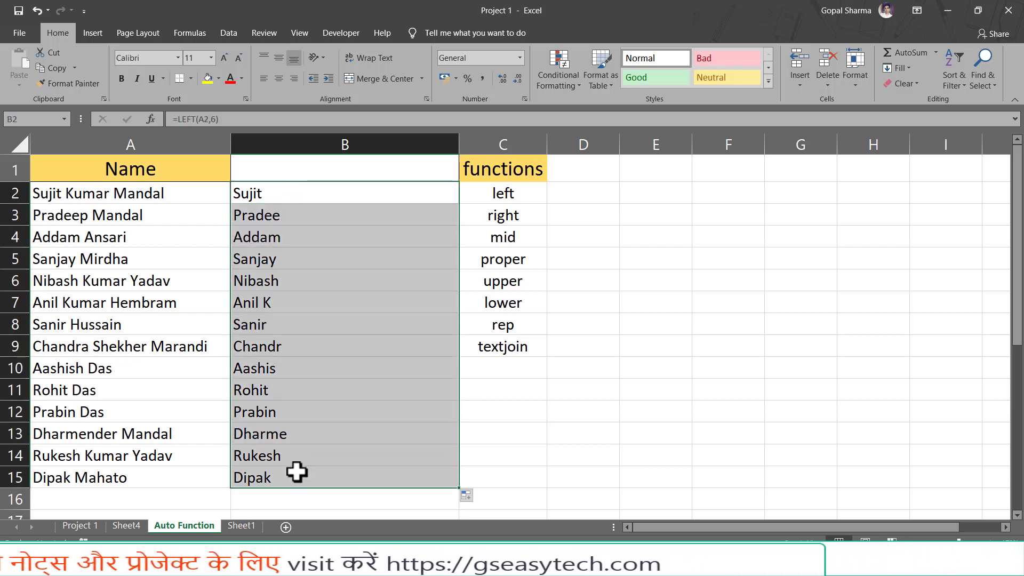
key("Delete")
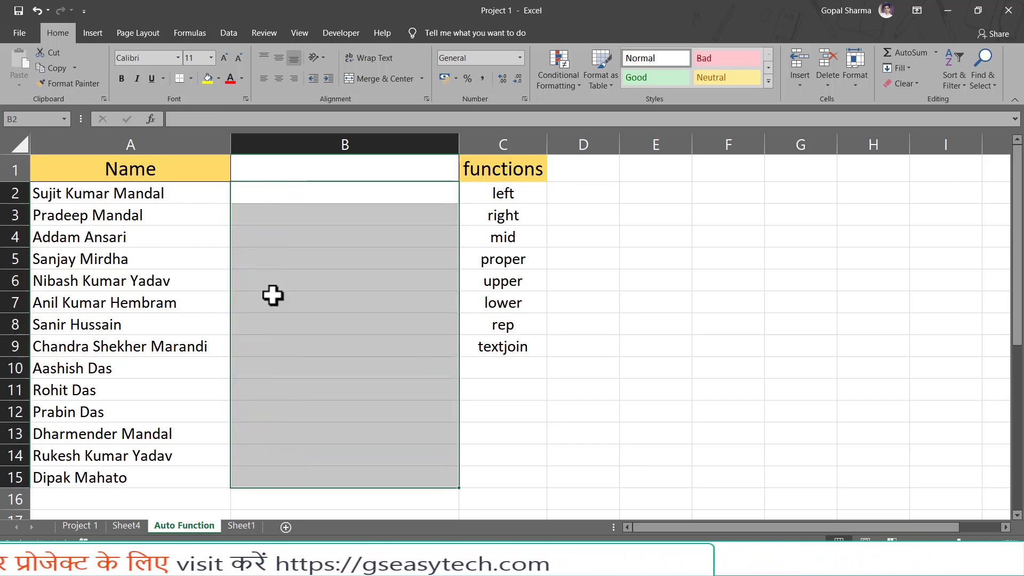
left_click(304, 198)
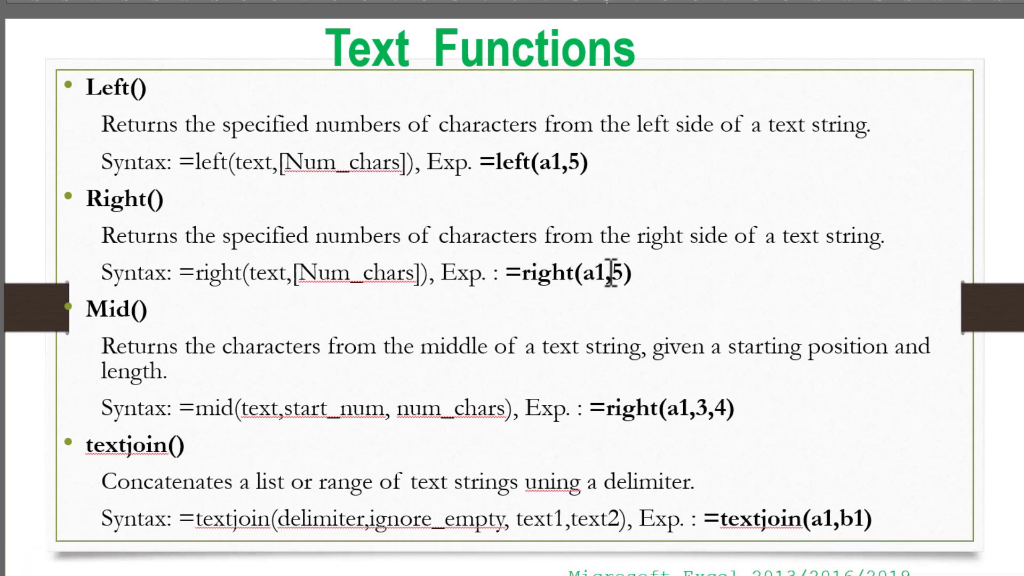
double_click(592, 272)
double_click(619, 270)
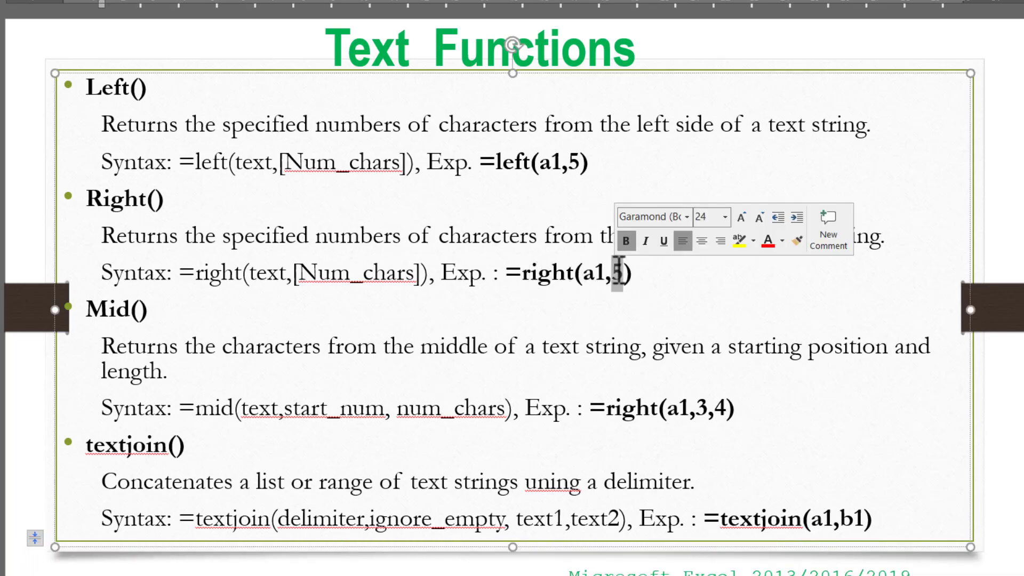
left_click(649, 272)
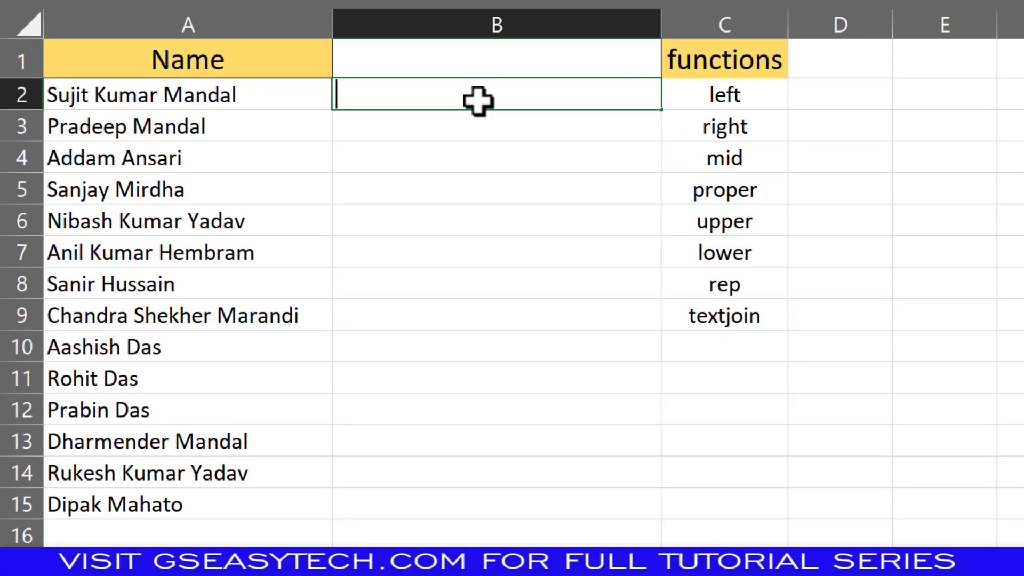
Step: Enter =RIGHT(A2,5) in B2 to get the last five characters of the first name
type("right")
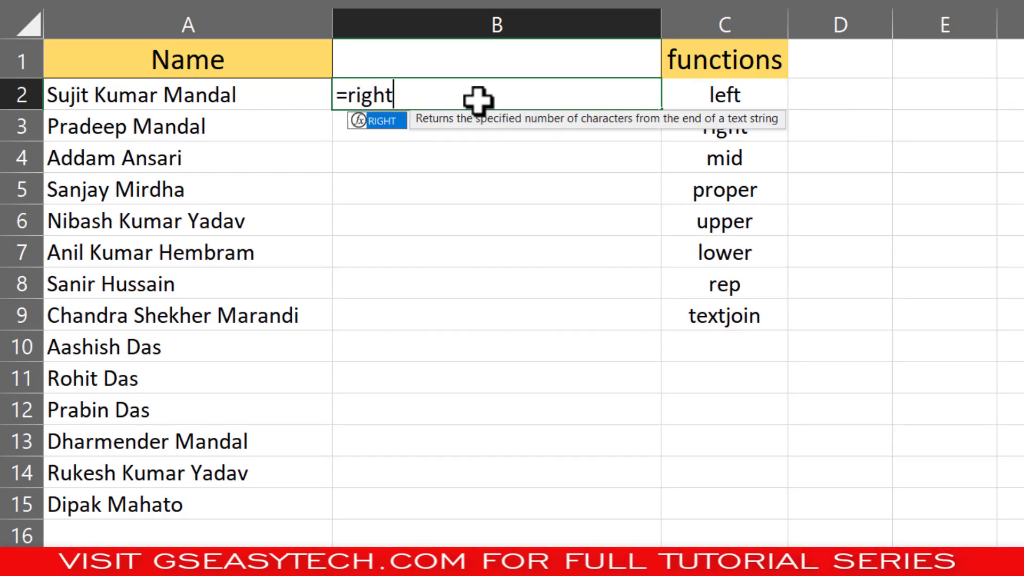
key("Tab")
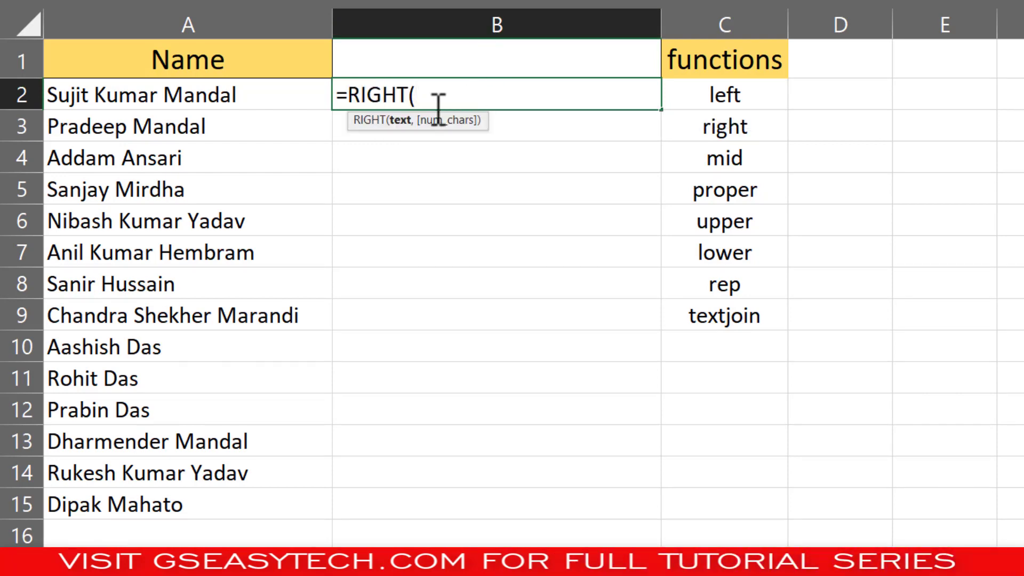
left_click(197, 92)
type(",5")
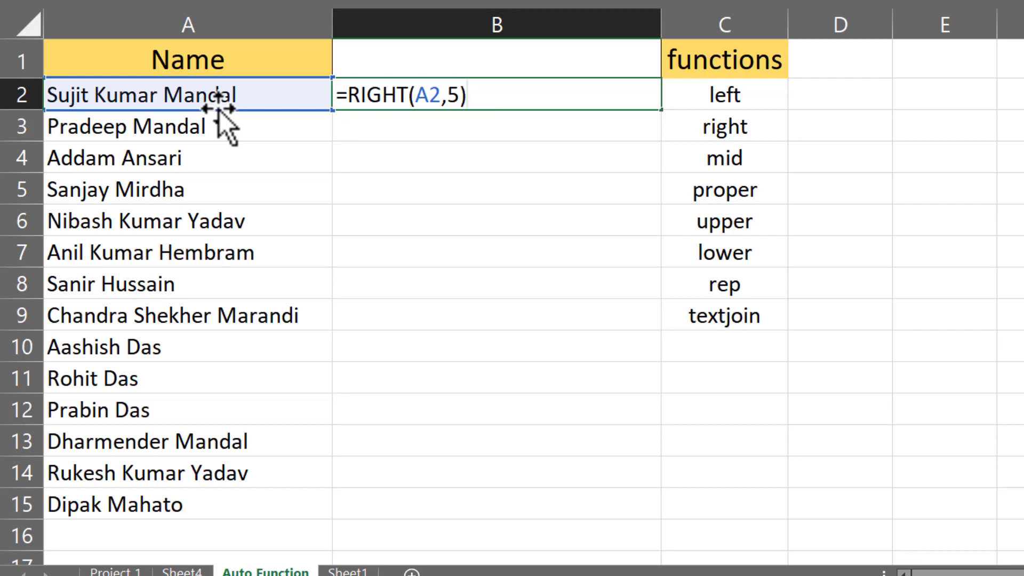
key("Return")
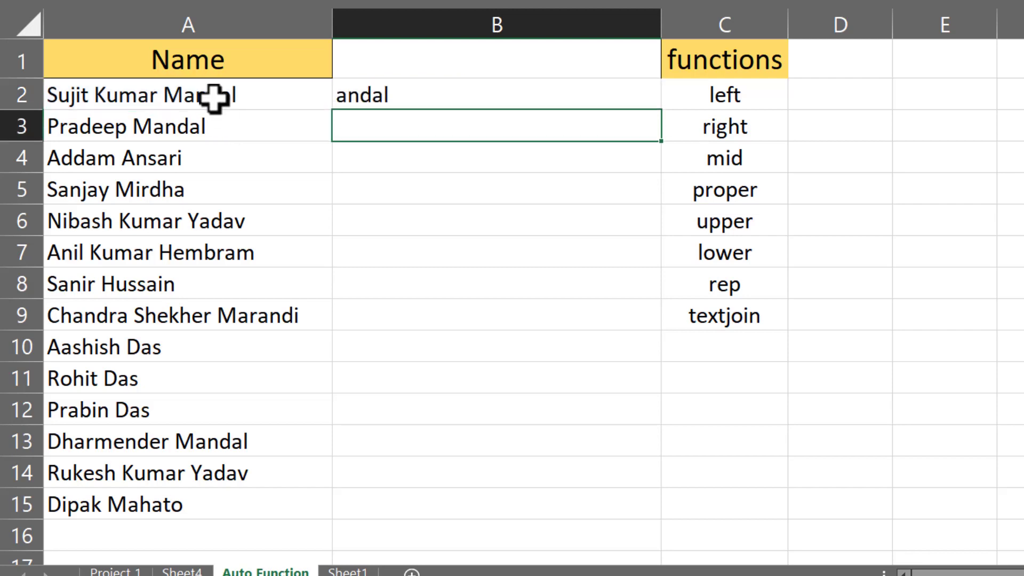
Step: Copy the RIGHT formula from B2 down to B15
left_click(214, 96)
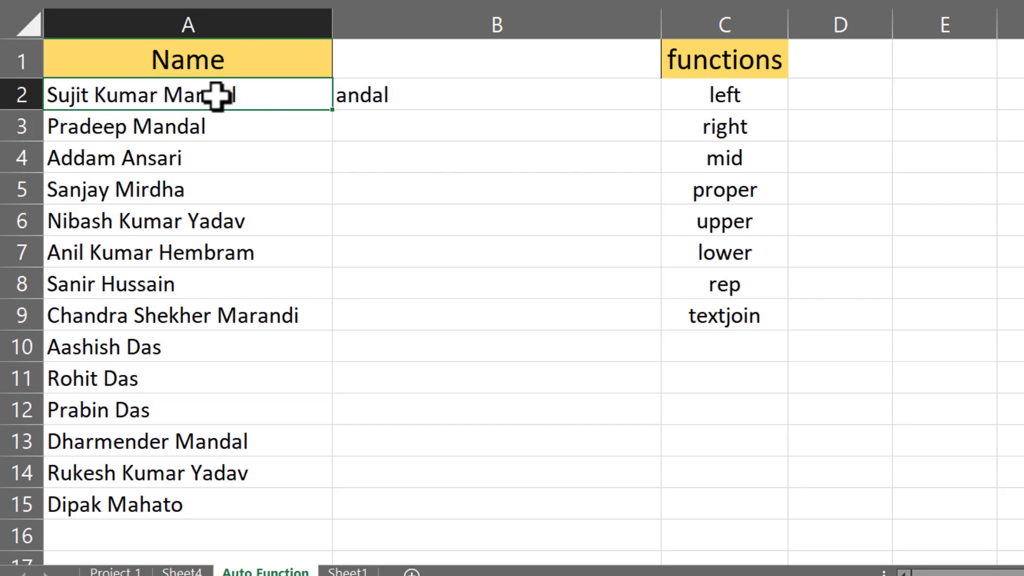
left_click(406, 94)
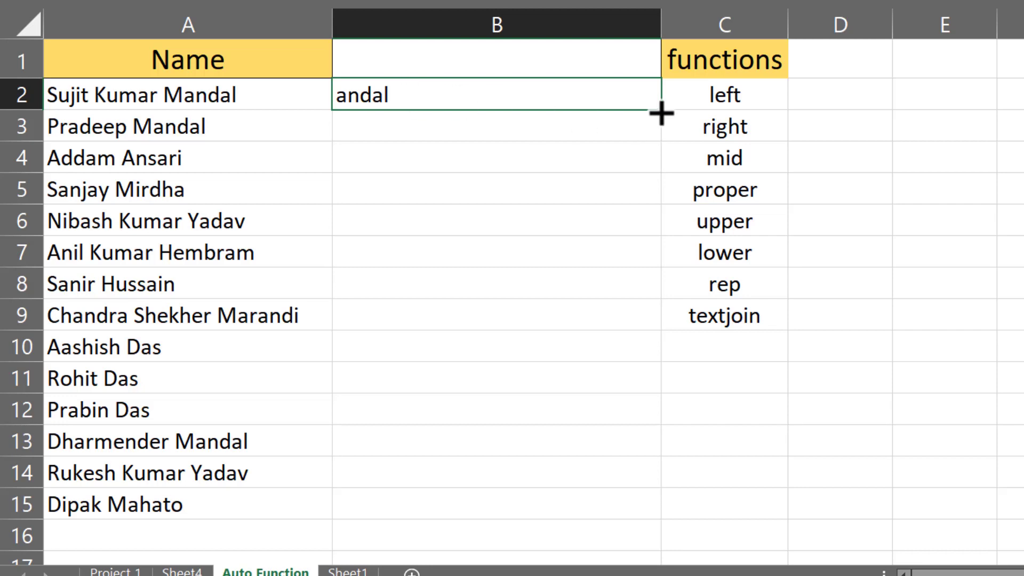
left_click_drag(664, 112, 682, 517)
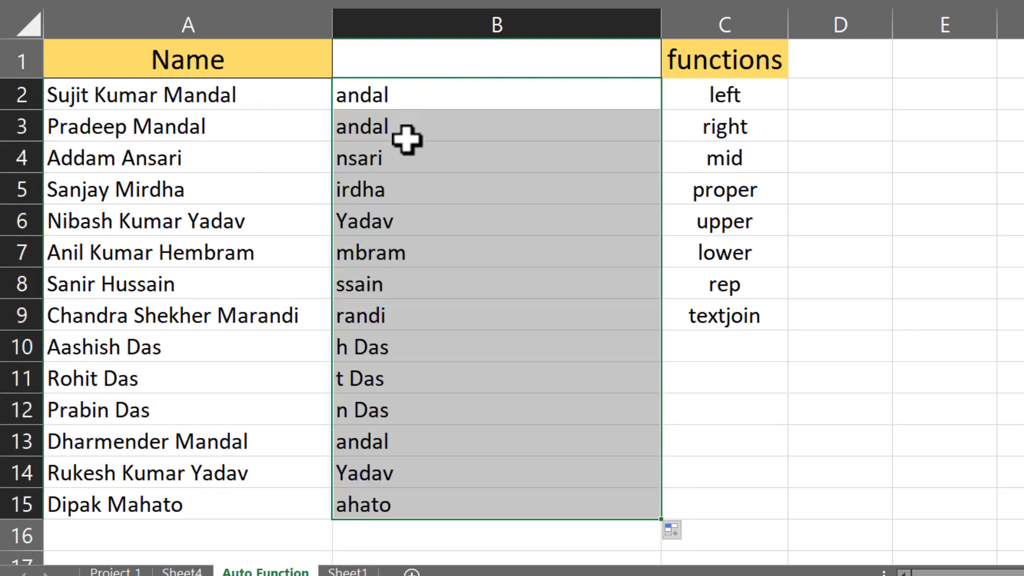
left_click(381, 307)
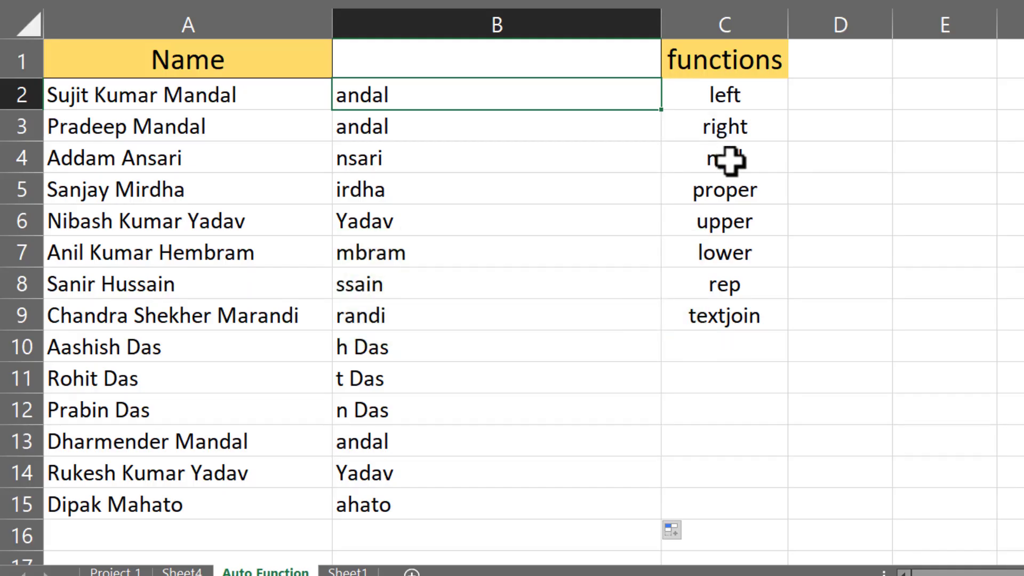
Step: Delete the RIGHT formulas from B2:B15, leaving B2 selected for the next formula
left_click(728, 160)
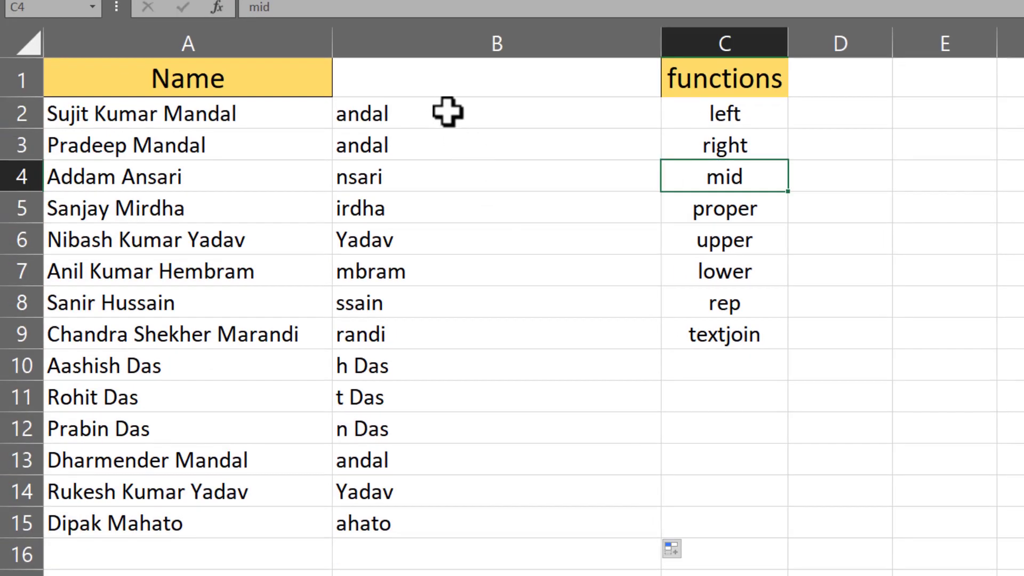
left_click(446, 109)
left_click_drag(442, 185, 437, 517)
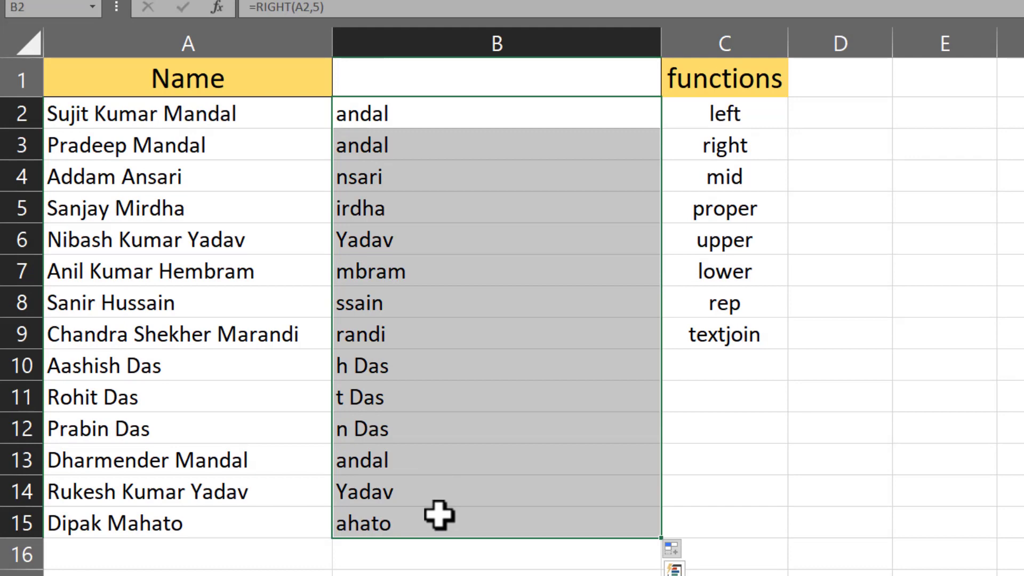
key("Delete")
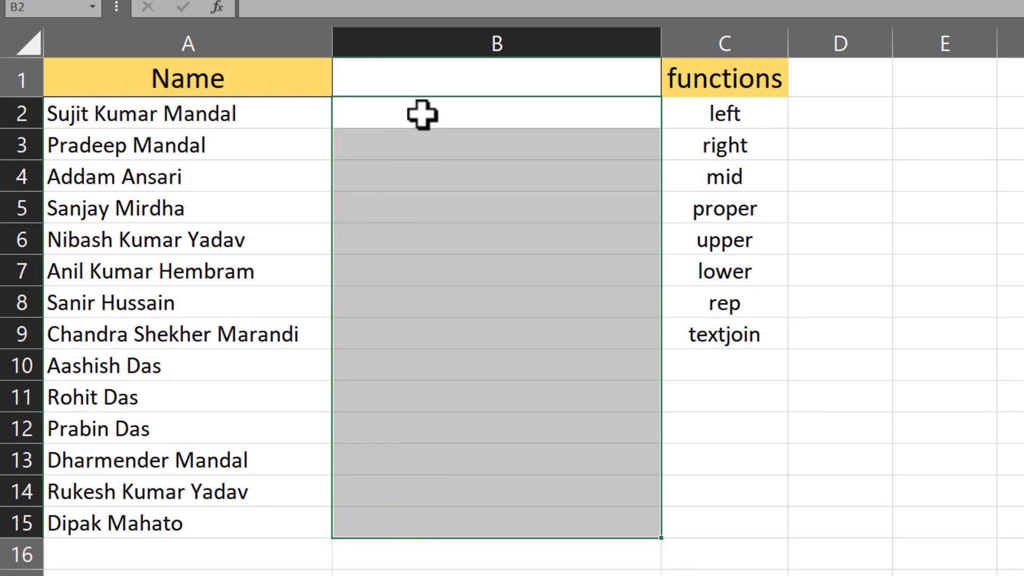
left_click(422, 115)
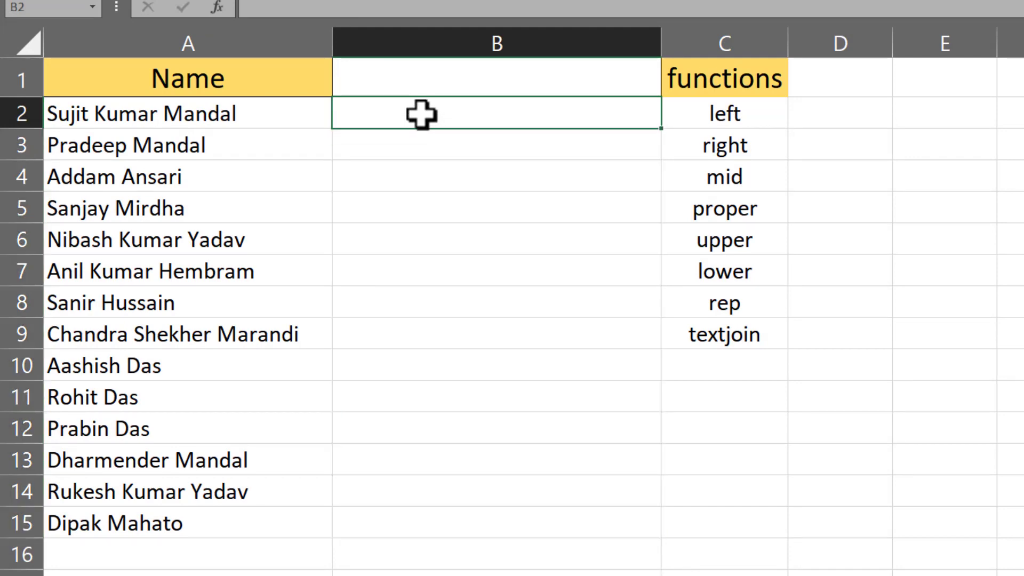
Step: Enter =MID(A2,6,5) in B2 to pull five characters starting at position 6
type("=mid")
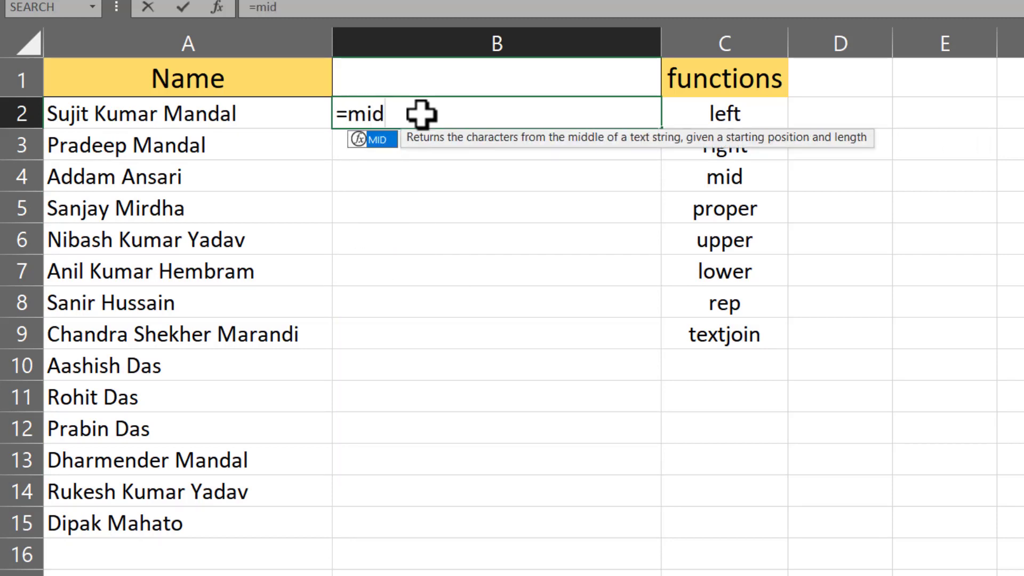
key("Tab")
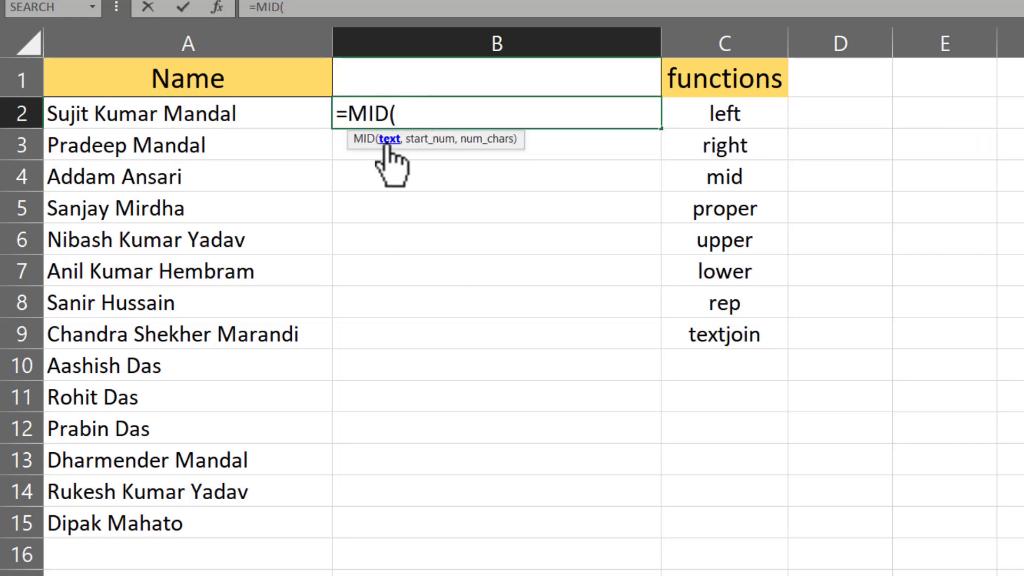
left_click(198, 116)
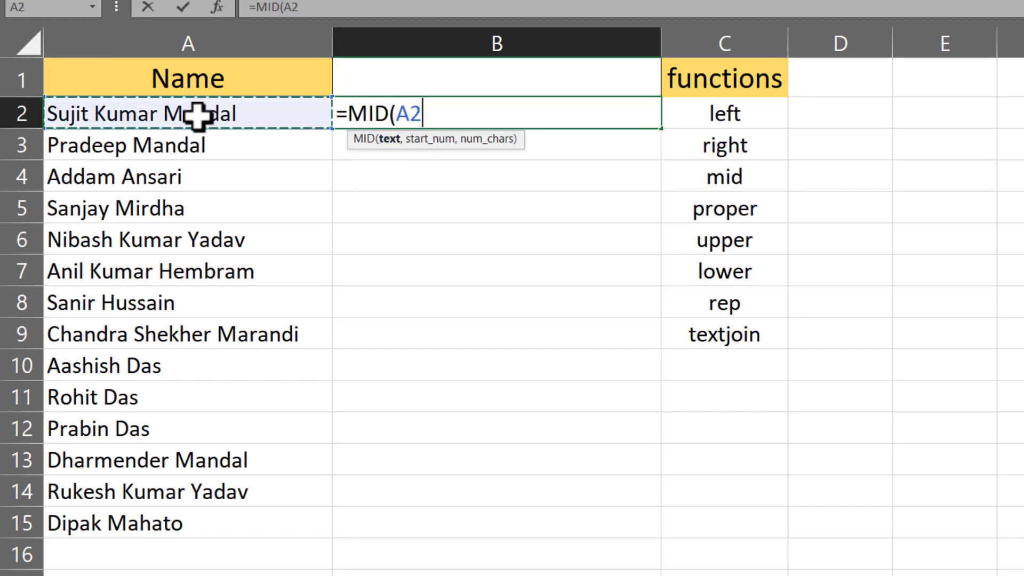
type(",")
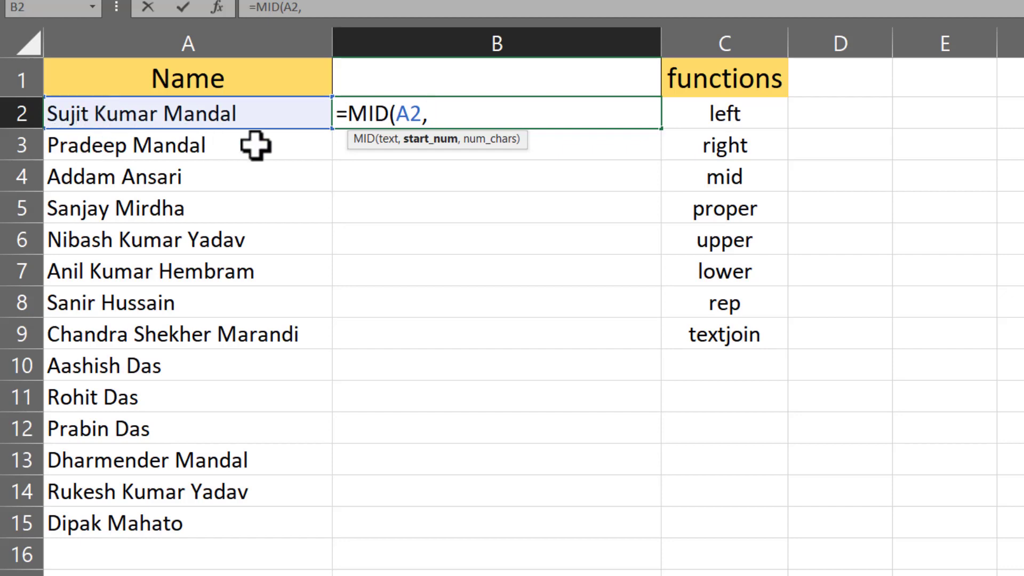
type("6,")
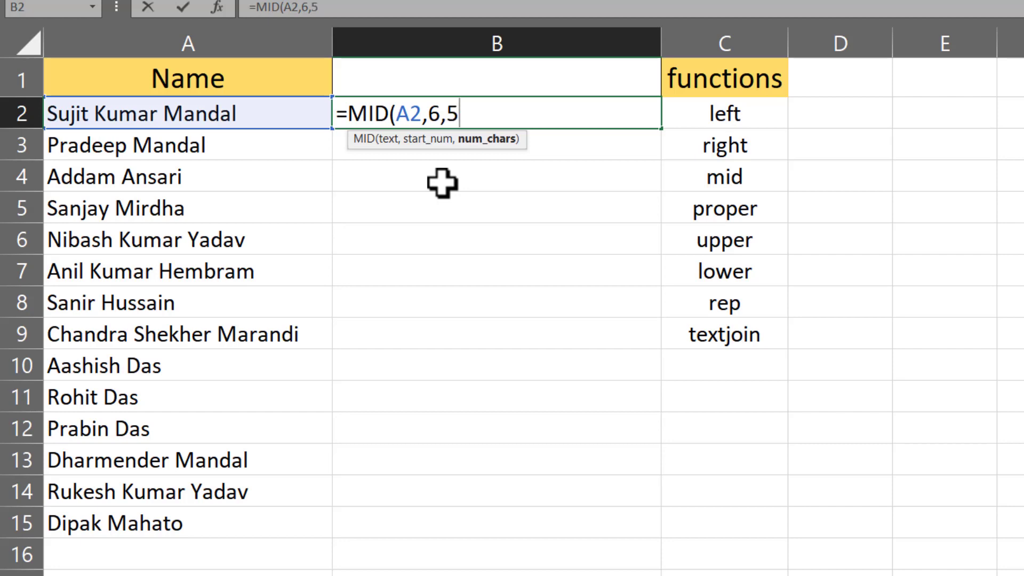
type("5)")
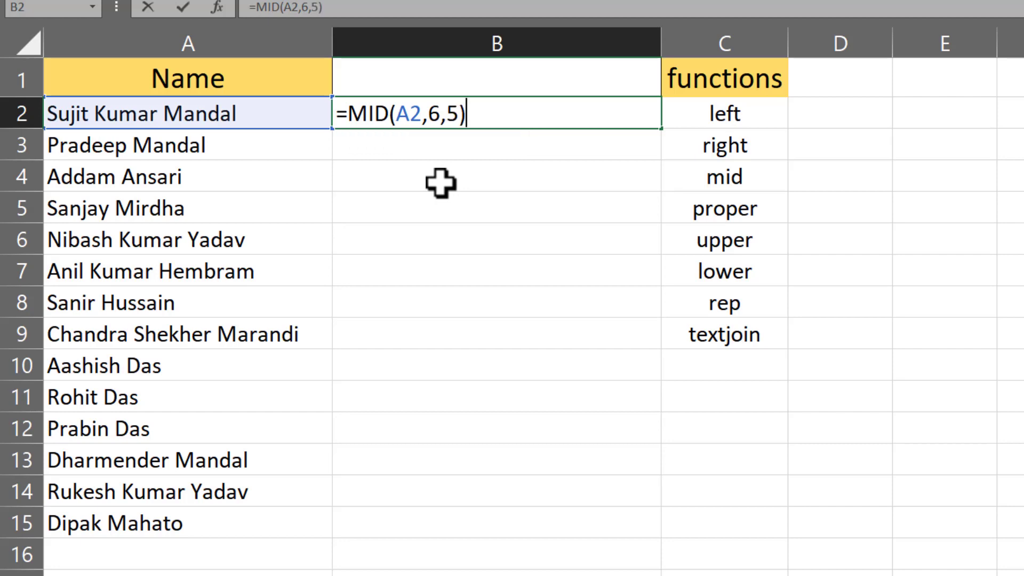
key("Return")
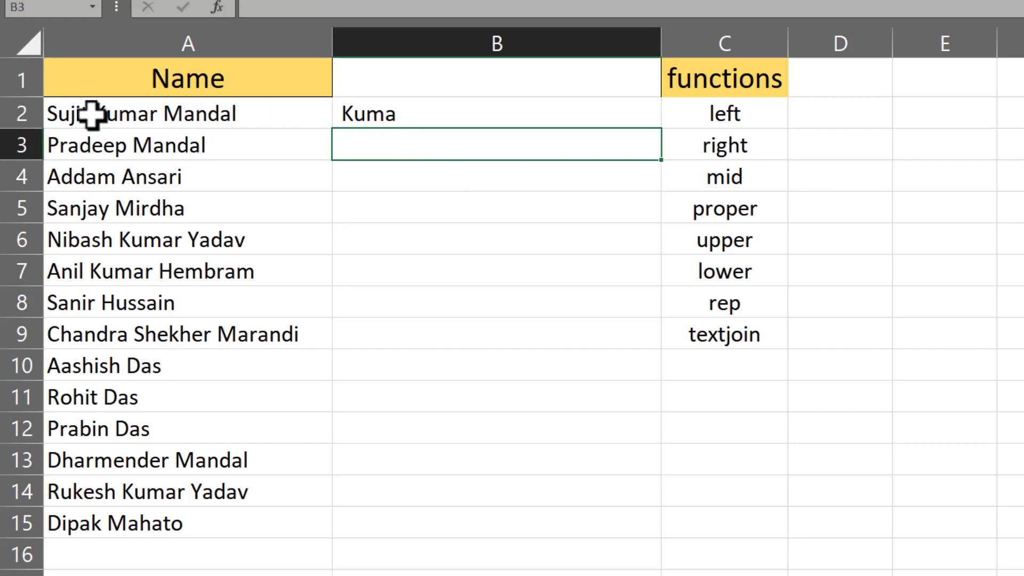
Step: Inspect the name in A2 to count which characters MID extracts
left_click(93, 114)
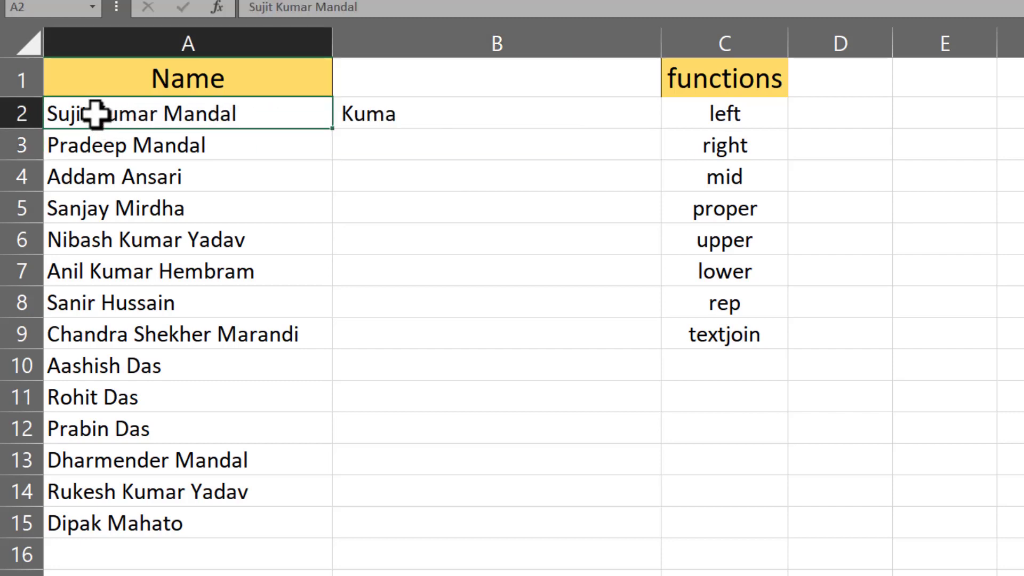
double_click(95, 113)
left_click_drag(96, 115, 47, 115)
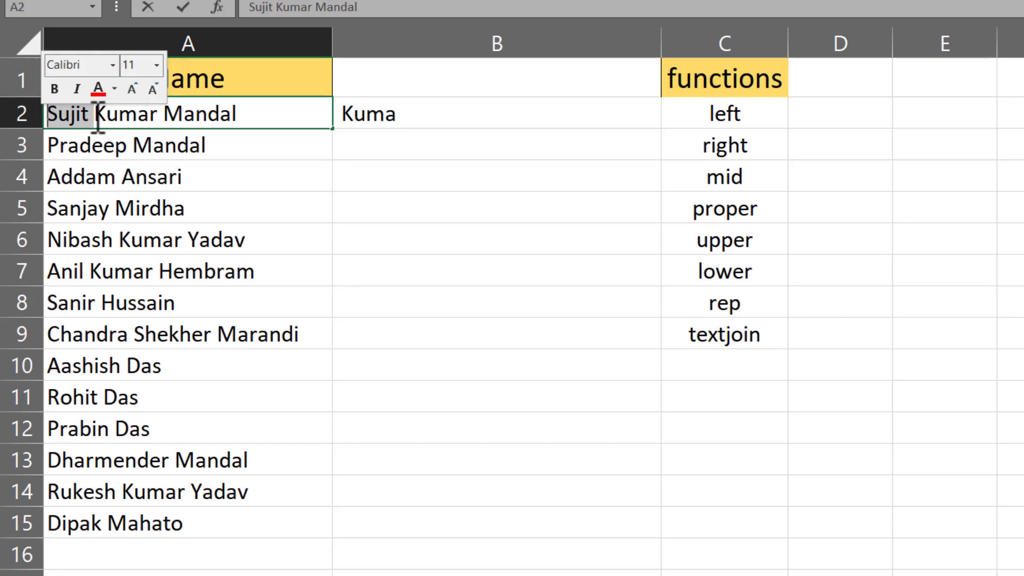
left_click_drag(98, 115, 138, 122)
Step: Fill the MID formula from B2 down to B13 and inspect the copy in B3
left_click(384, 115)
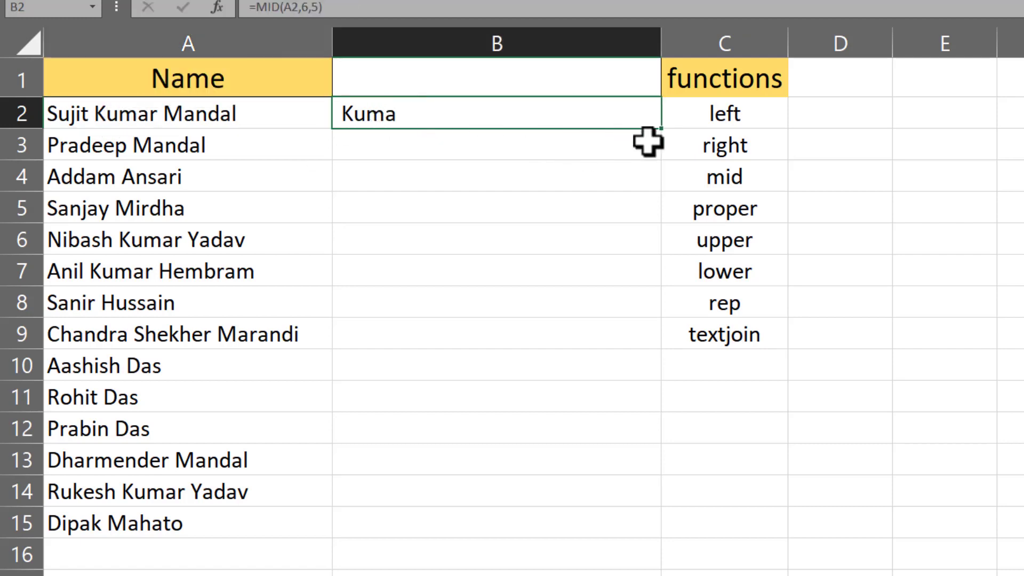
left_click_drag(664, 130, 690, 482)
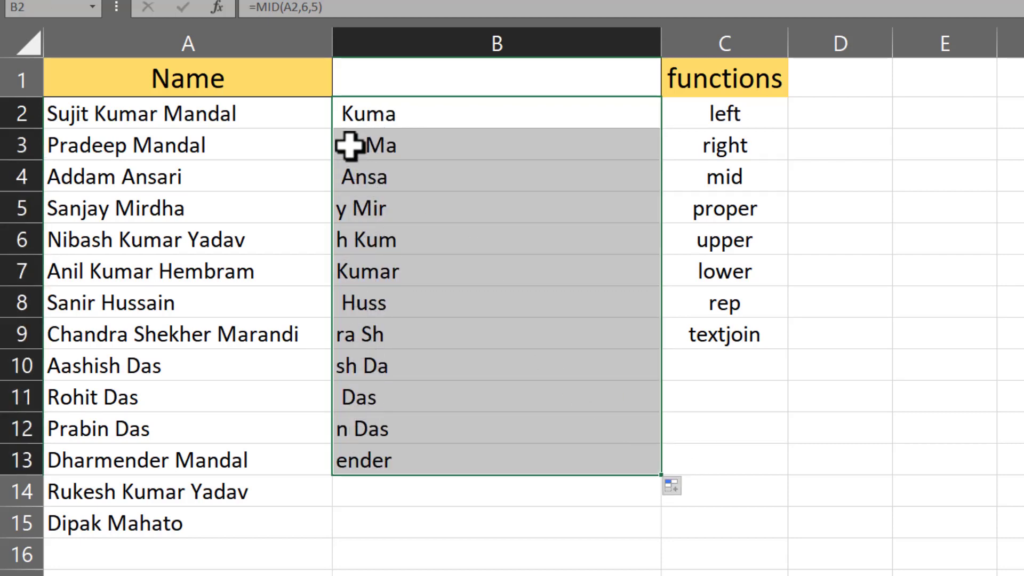
left_click(343, 119)
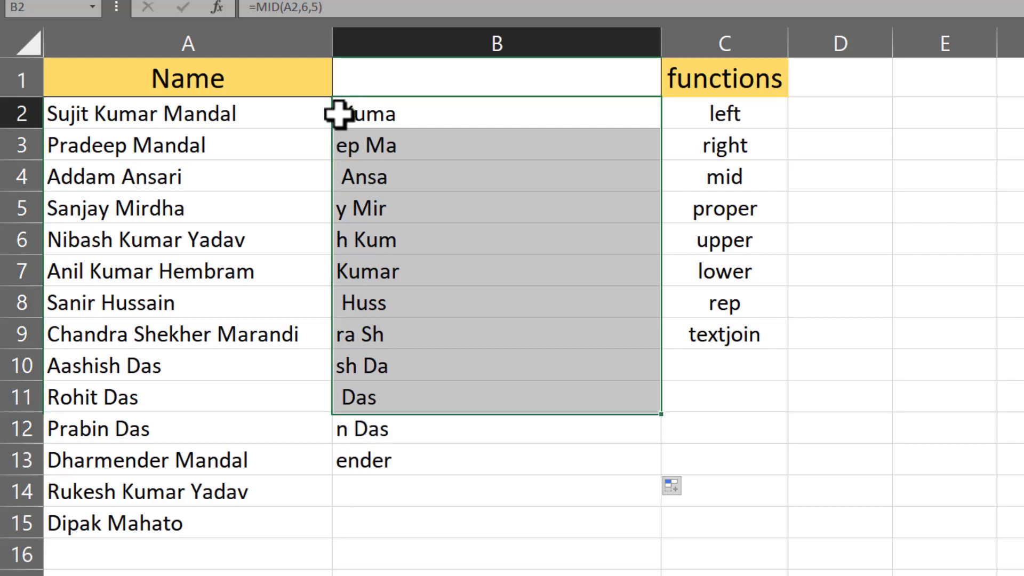
left_click(344, 153)
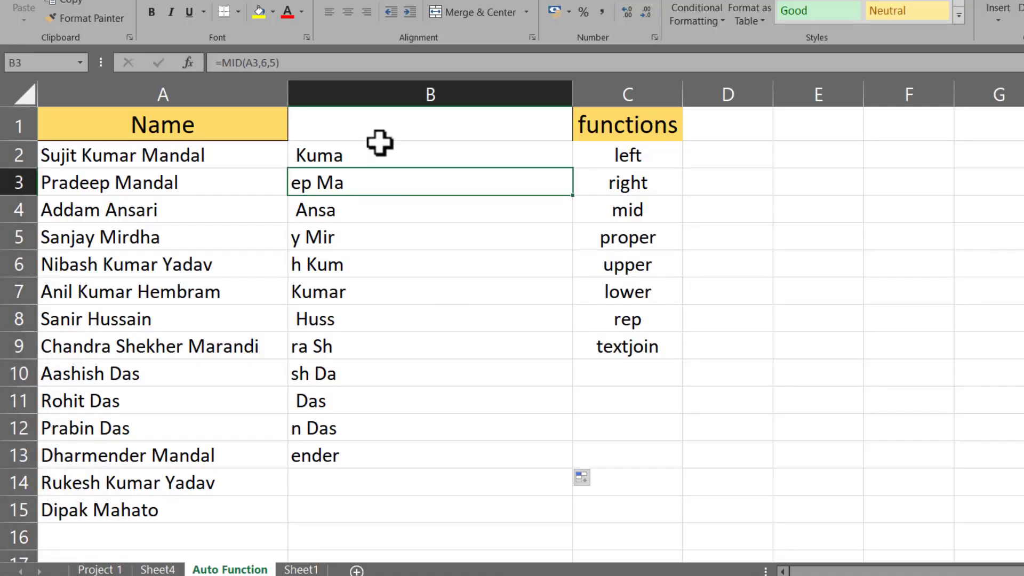
Step: Clear the MID results from B2:B14
left_click_drag(375, 144, 372, 496)
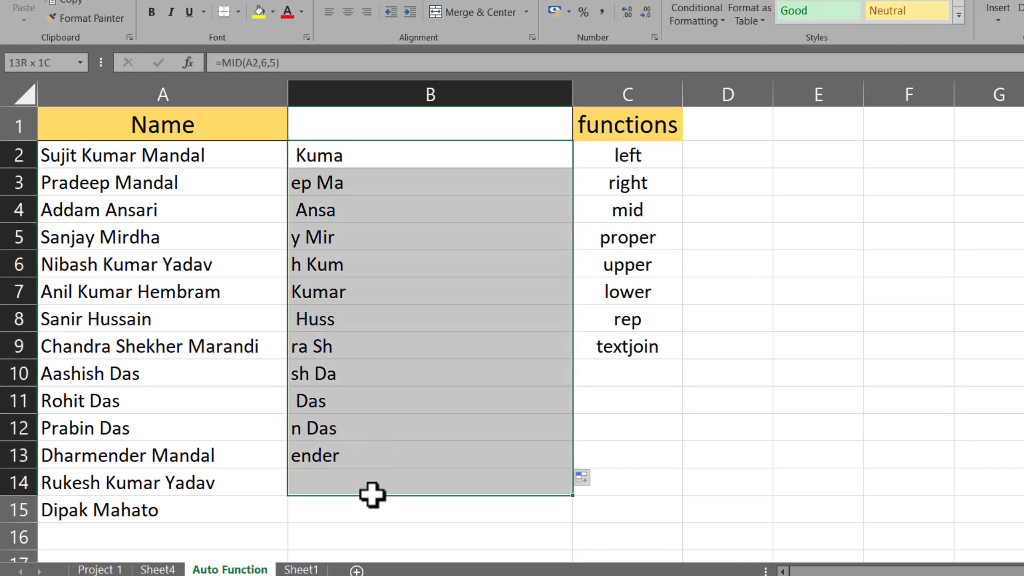
key("Delete")
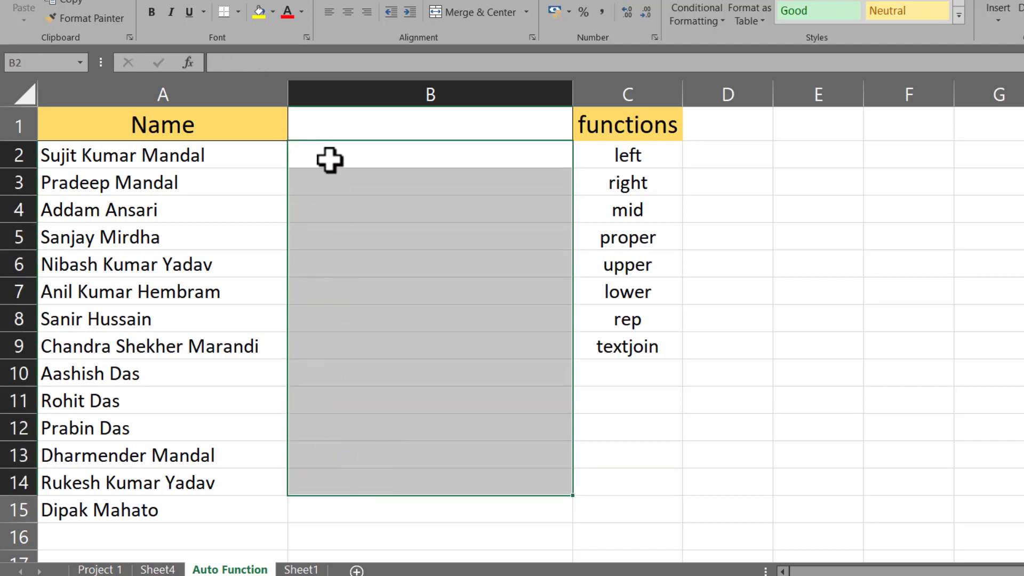
left_click(329, 160)
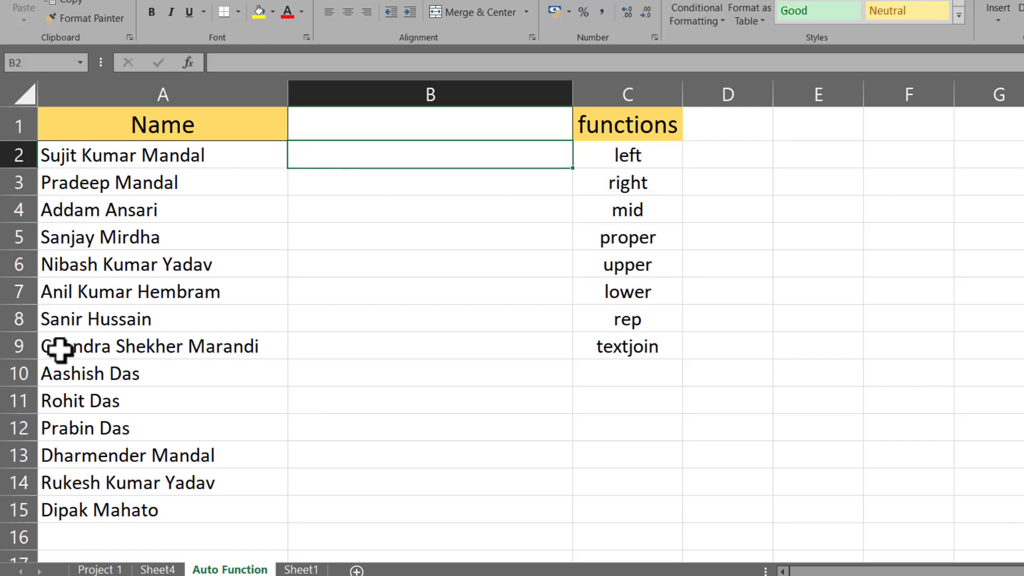
Step: Make A2's name start with lowercase 's' and enter =PROPER(A2) in B2
double_click(50, 154)
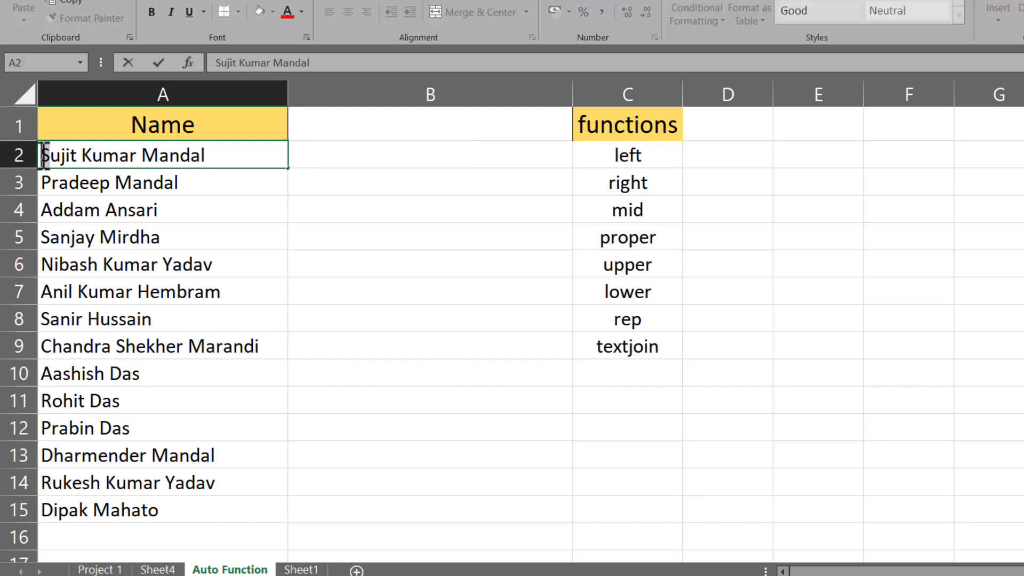
type("s")
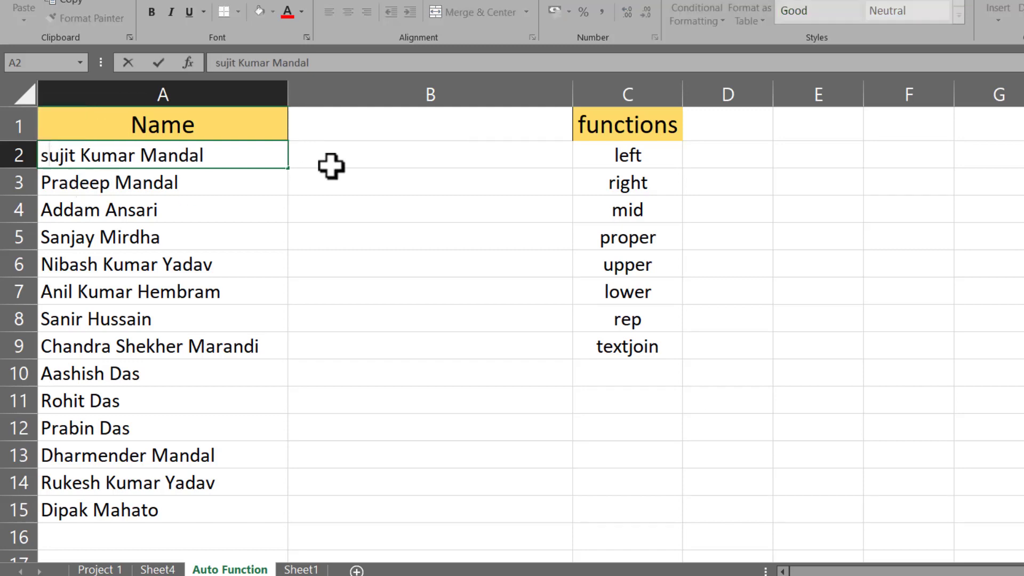
left_click(344, 156)
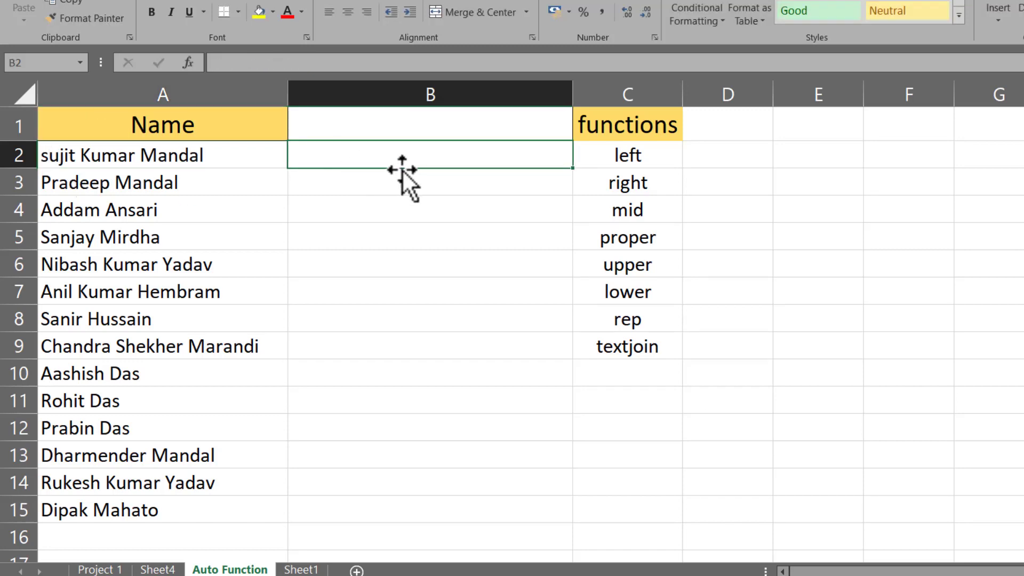
type("=")
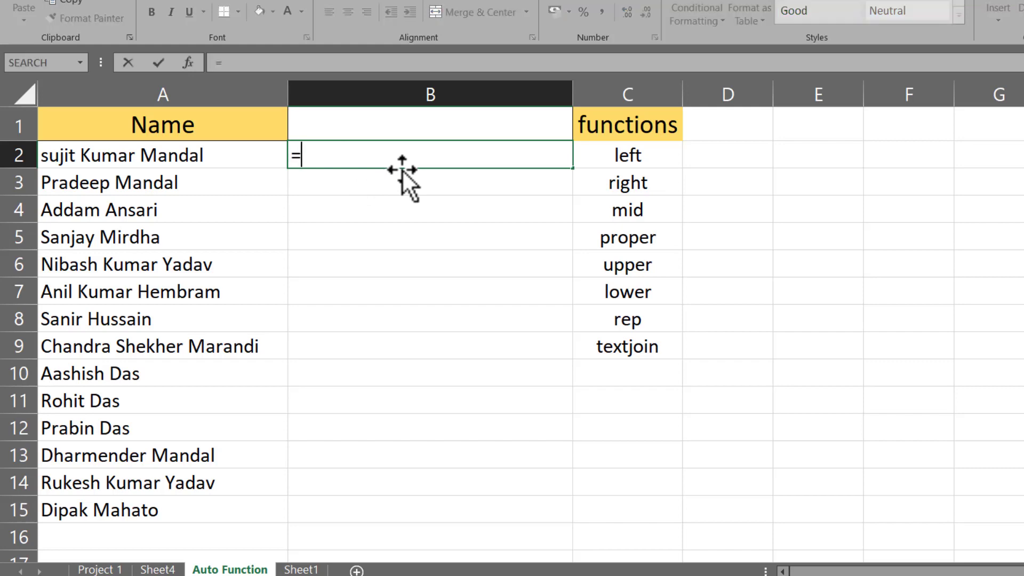
type("pro")
key("Down")
key("Down")
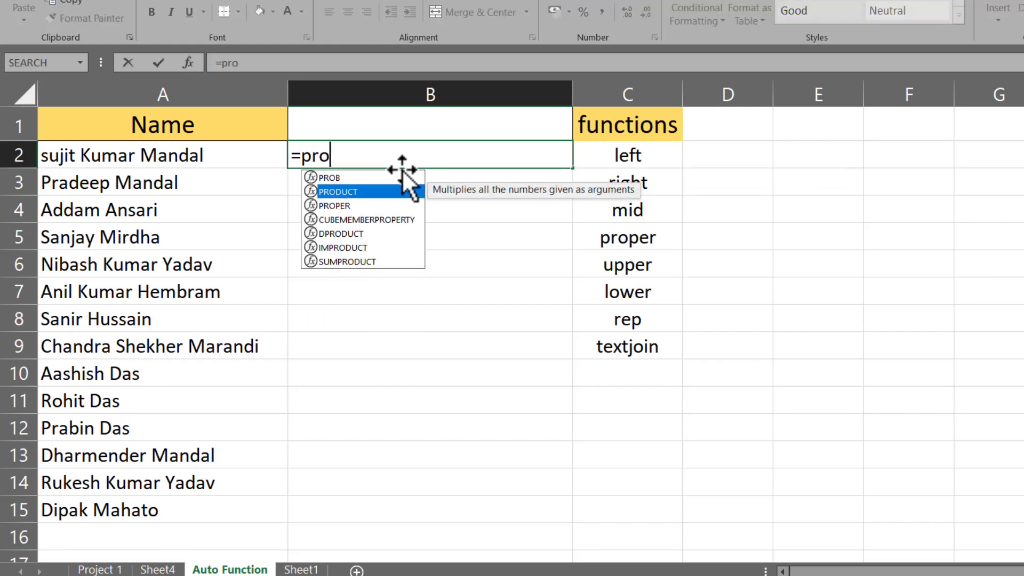
key("Tab")
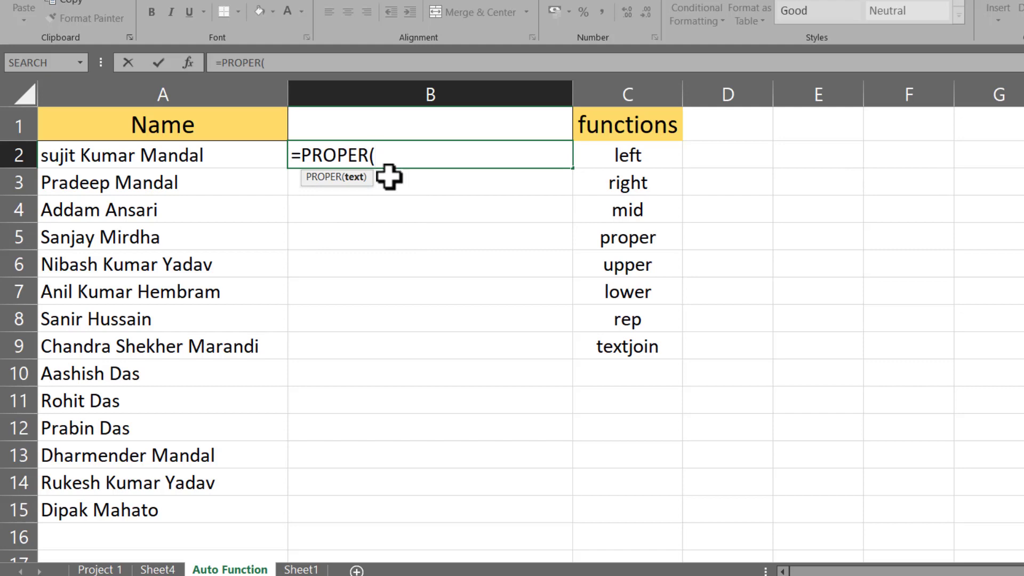
left_click(110, 156)
key("Return")
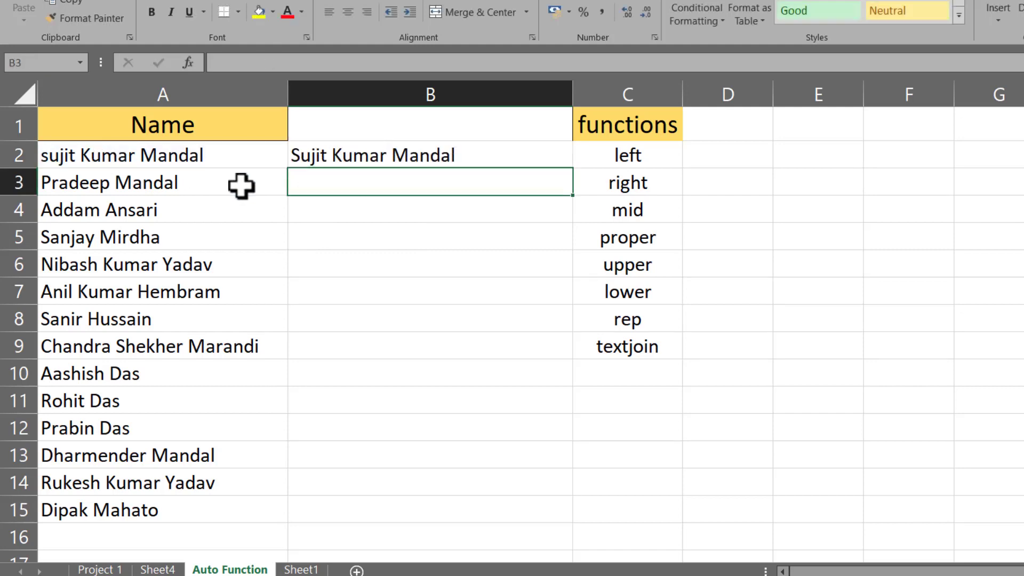
left_click(297, 156)
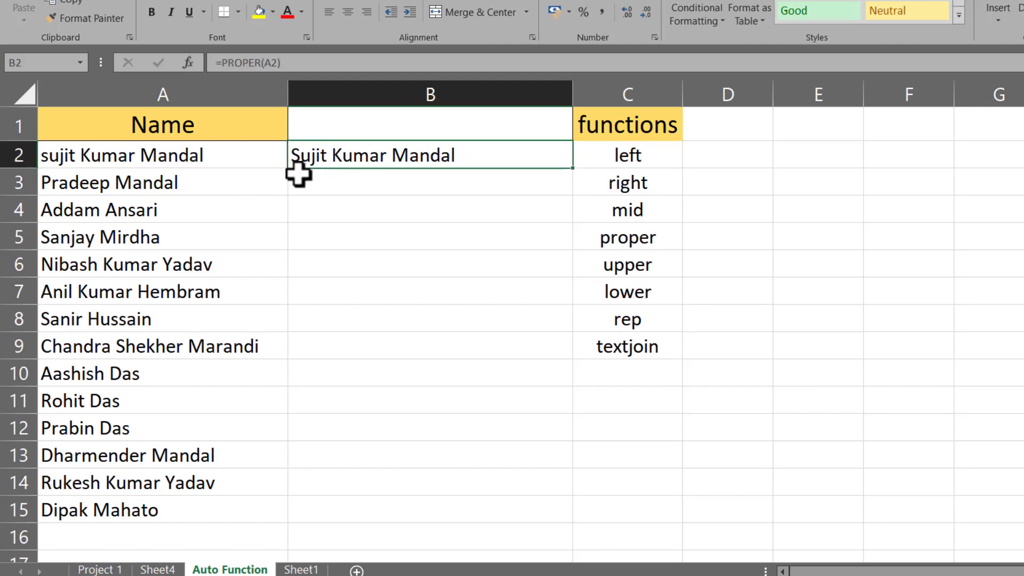
double_click(47, 183)
left_click(44, 183)
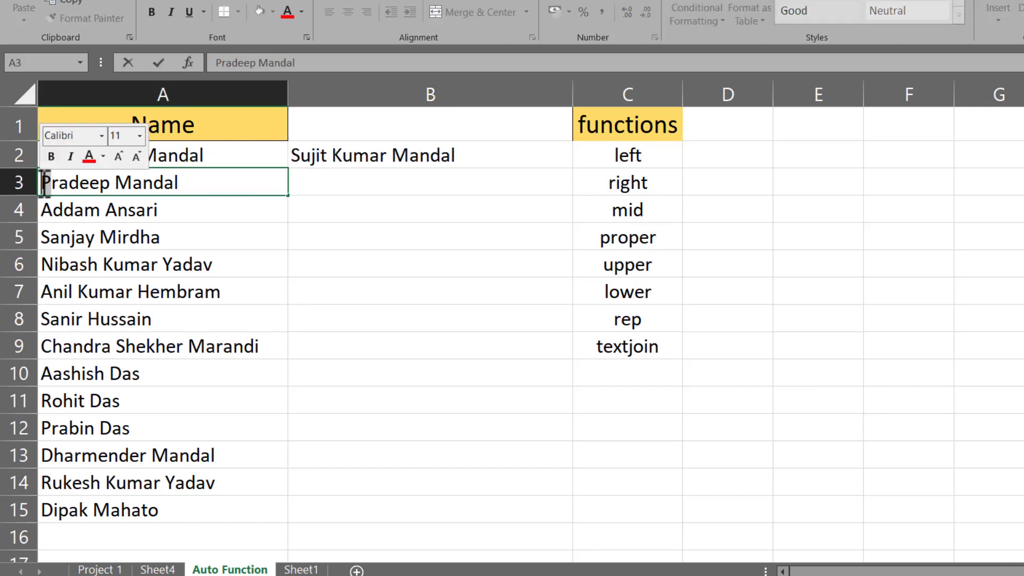
key("Delete")
type("p")
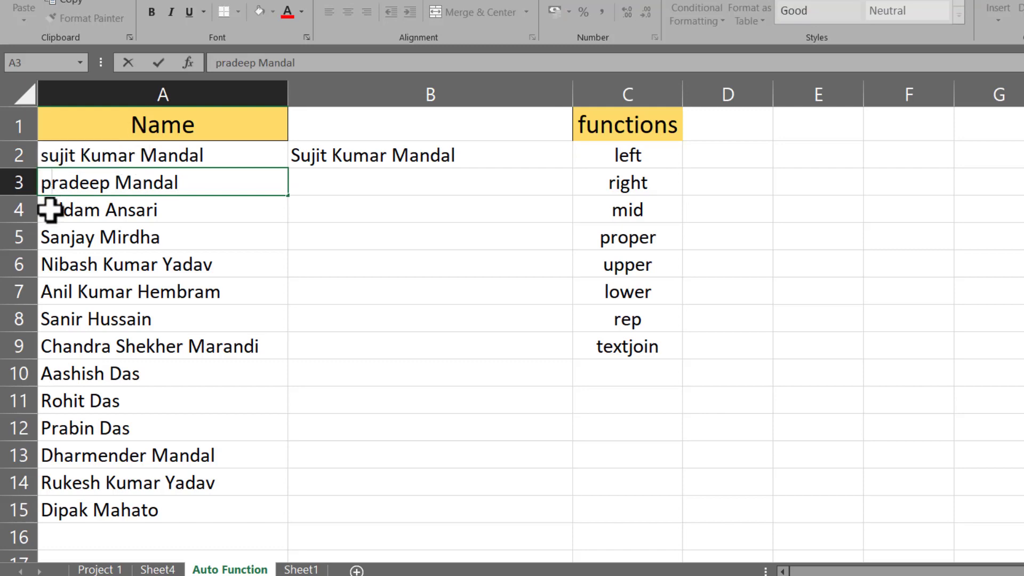
double_click(55, 209)
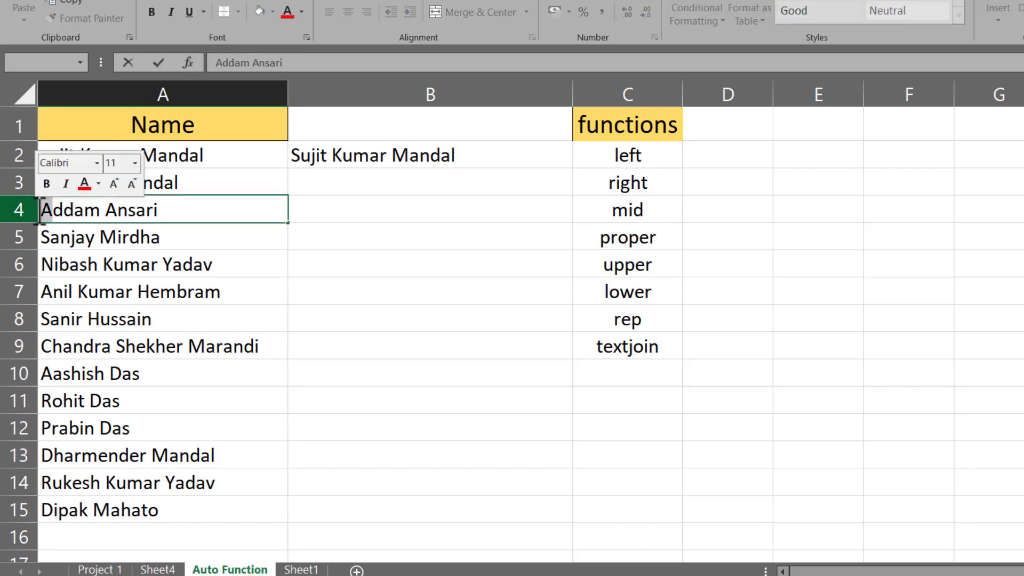
left_click(42, 210)
key("Delete")
type("a")
double_click(48, 238)
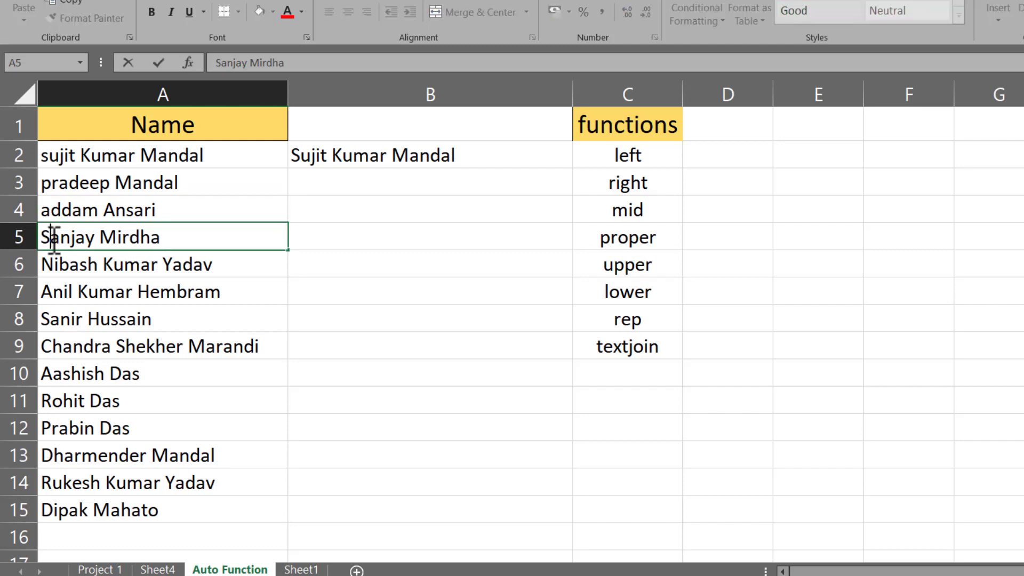
left_click(43, 238)
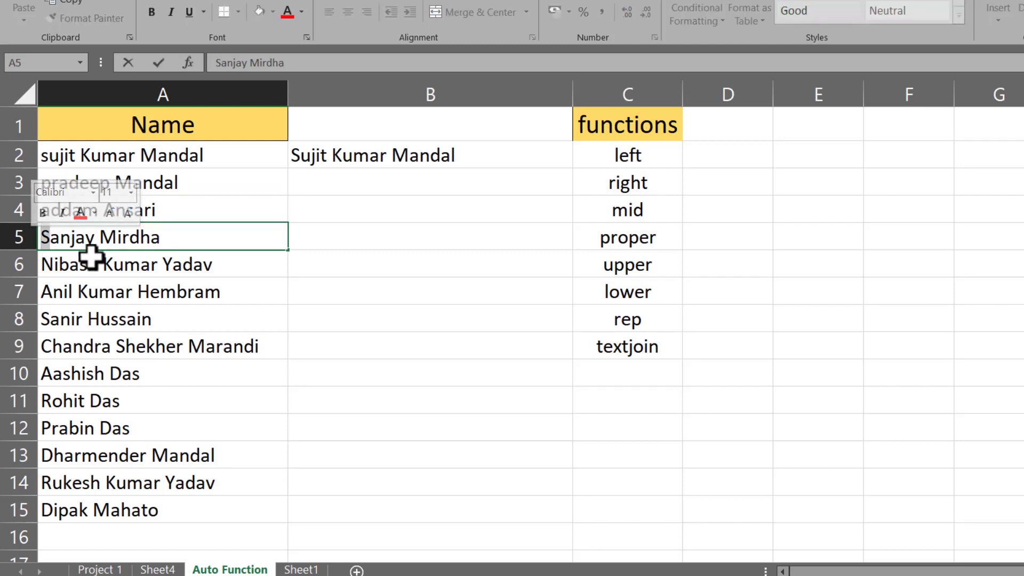
key("Delete")
type("s")
left_click(327, 246)
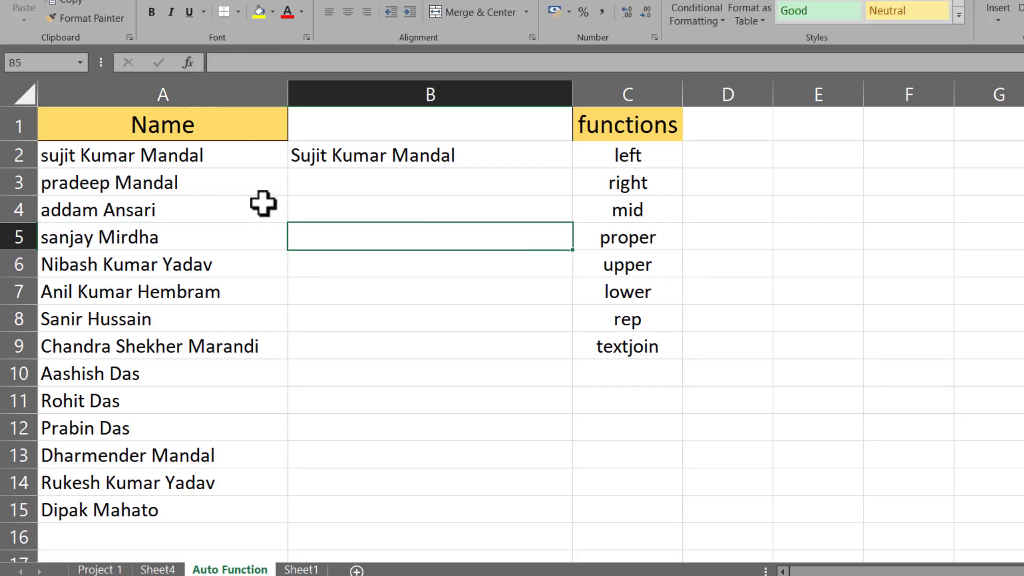
left_click(389, 155)
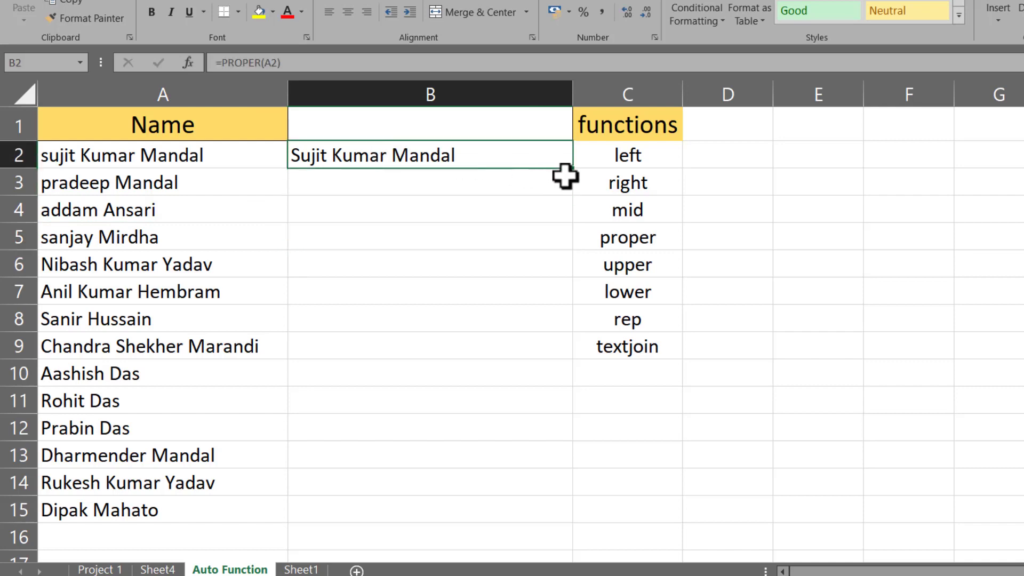
Step: Fill the PROPER formula from B2 down to B15 and review the results
left_click_drag(574, 171, 559, 507)
left_click_drag(87, 176, 96, 512)
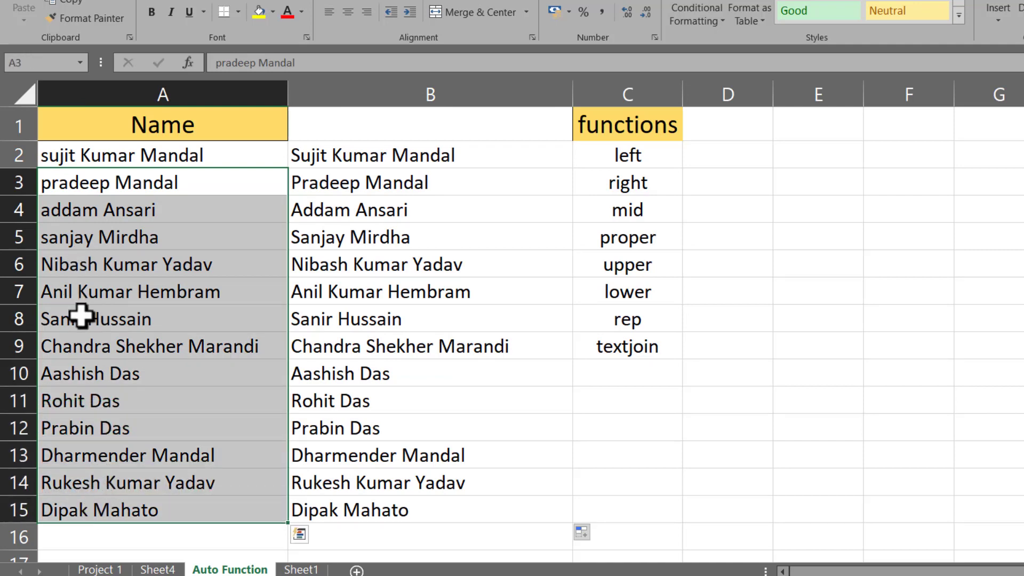
left_click(50, 156)
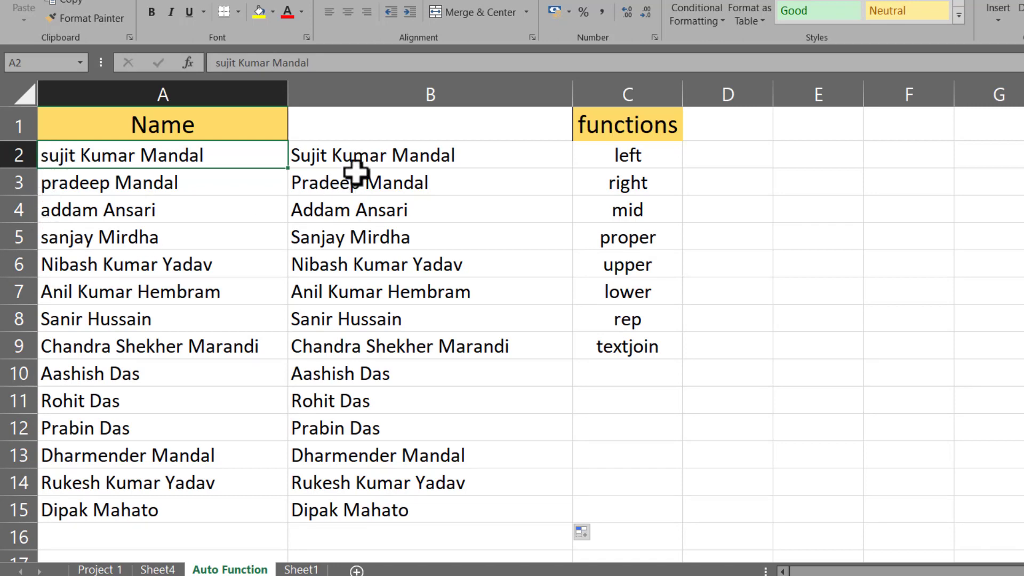
left_click(354, 155)
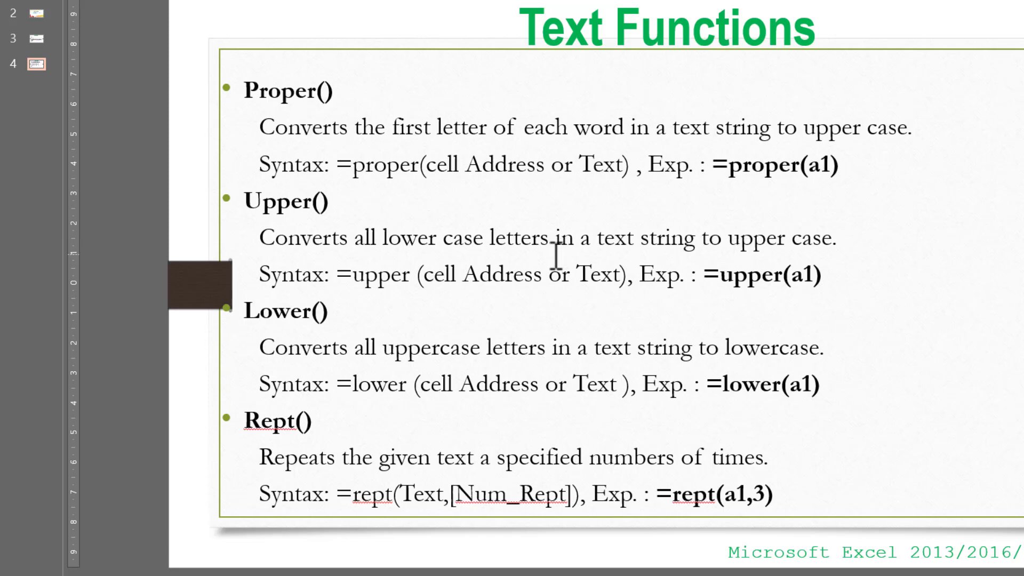
Step: Return to the Excel workbook and delete the PROPER results in B2:B15
mouse_move(640, 571)
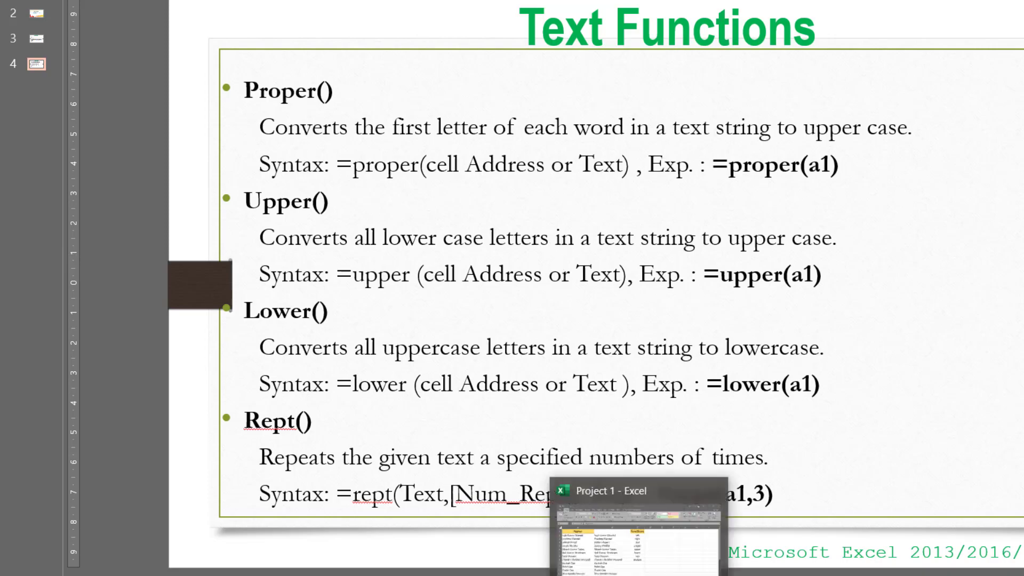
left_click(640, 528)
left_click_drag(372, 156, 393, 514)
key("Delete")
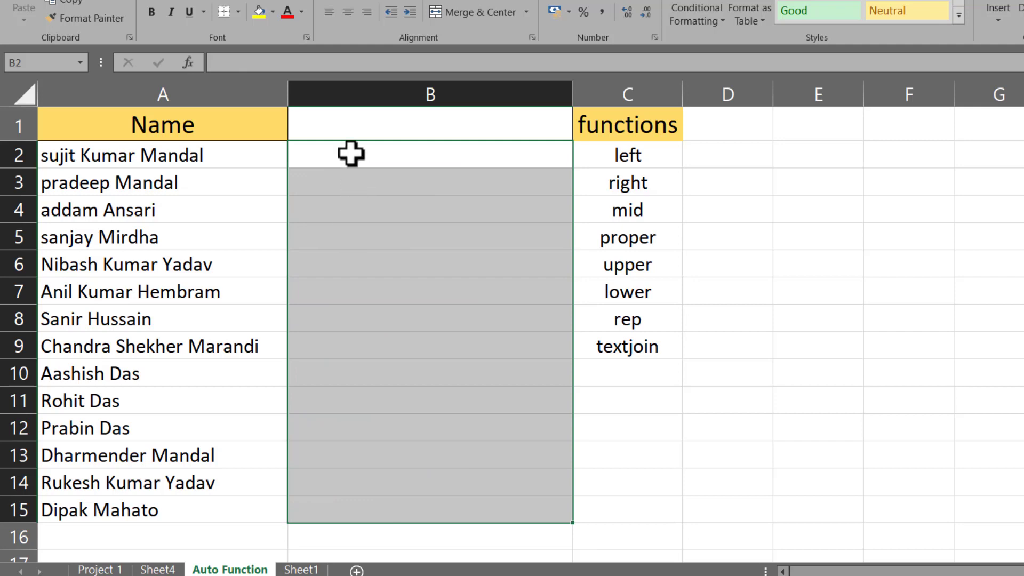
Step: Enter =UPPER(A2) in B2 and fill it down to B15
left_click(351, 155)
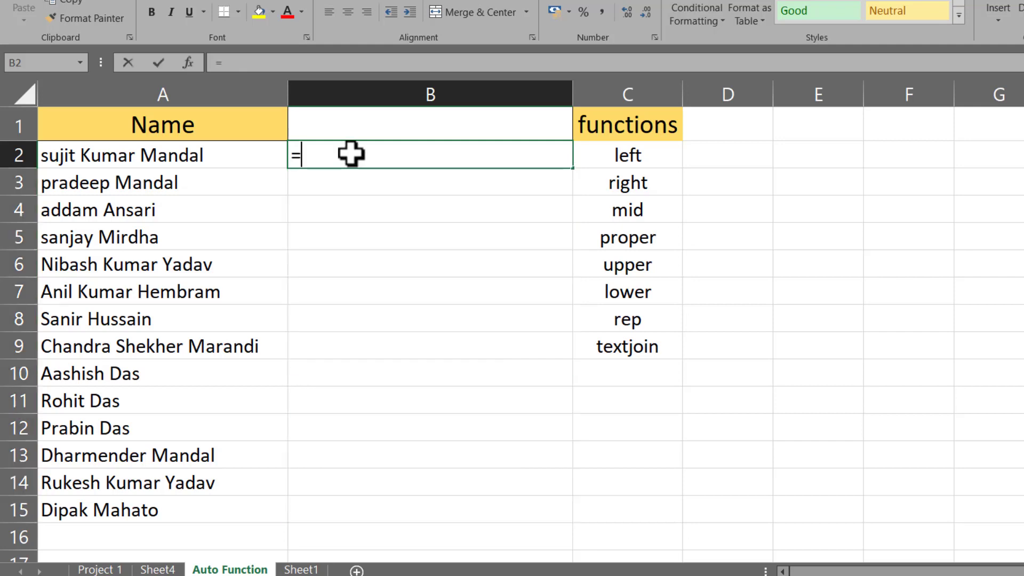
type("=")
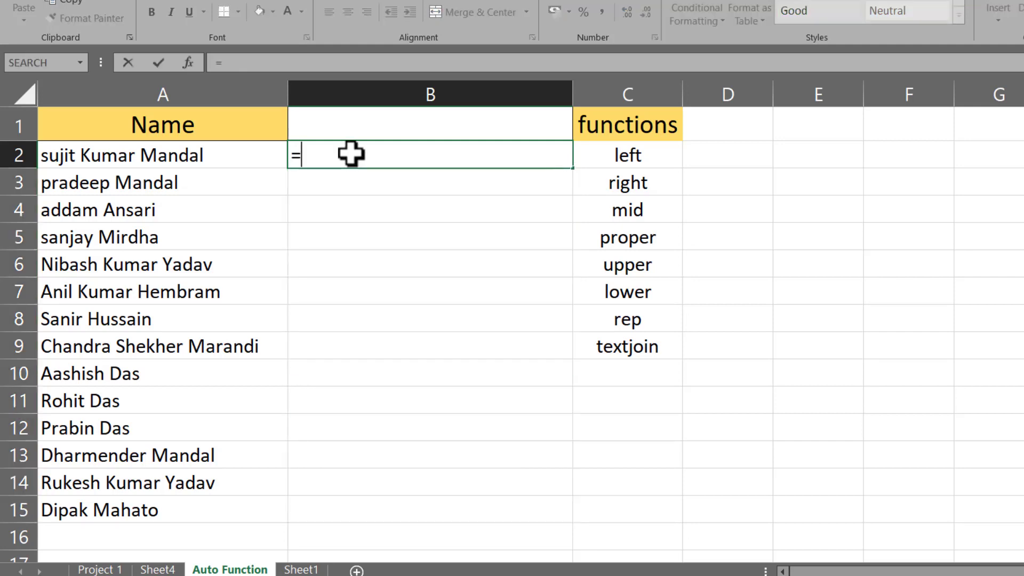
type("upp")
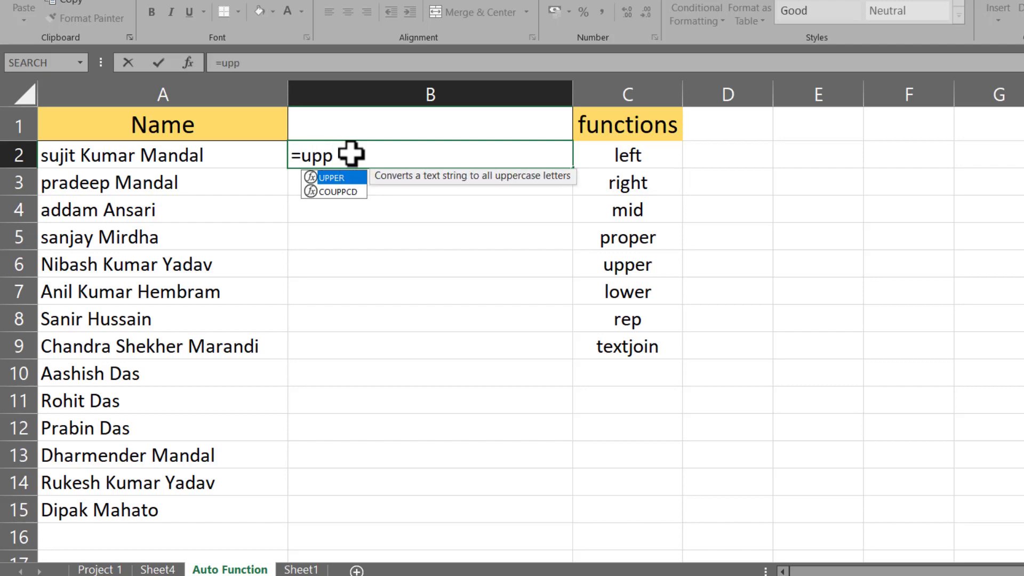
double_click(340, 179)
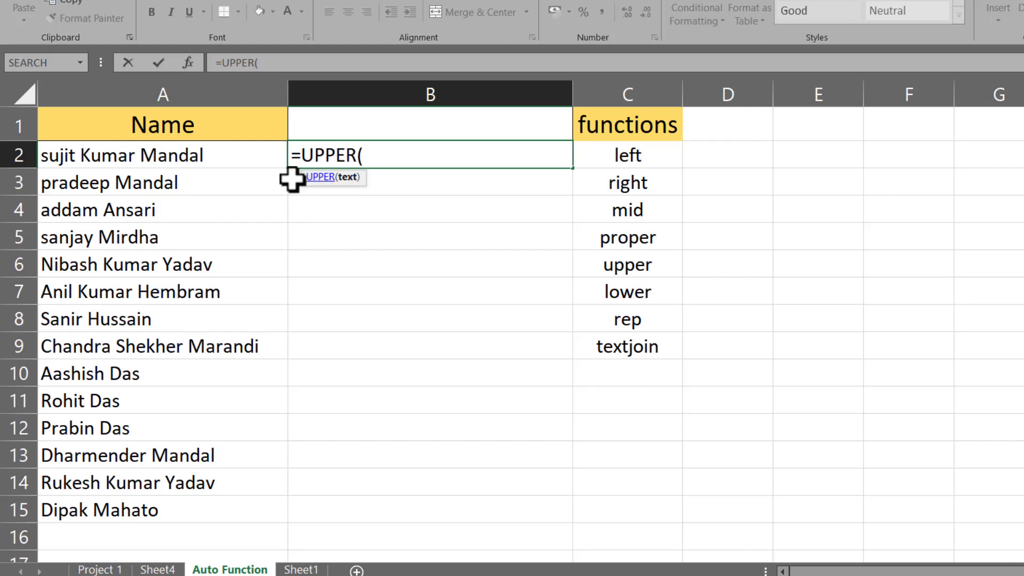
left_click(121, 158)
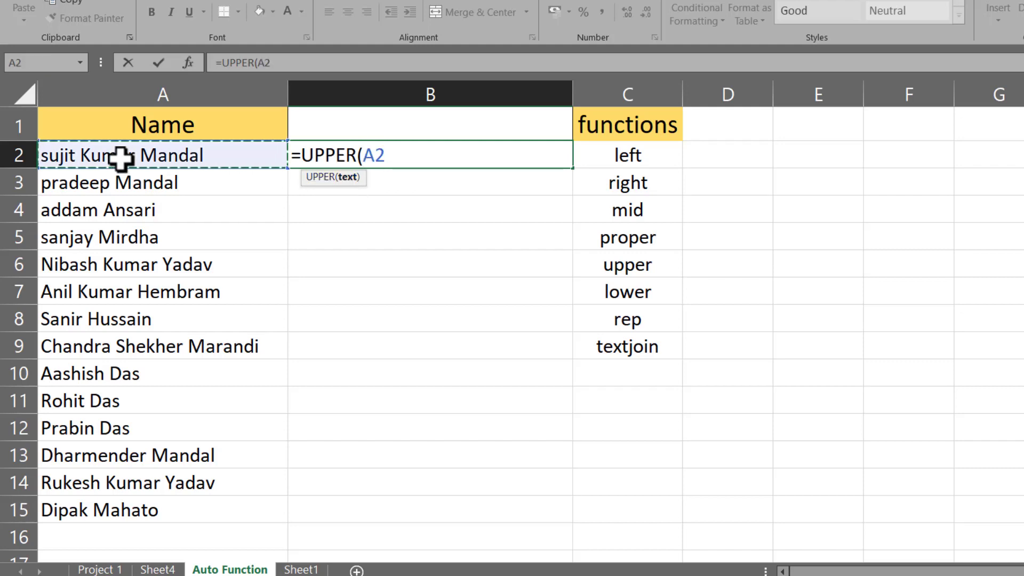
type(")")
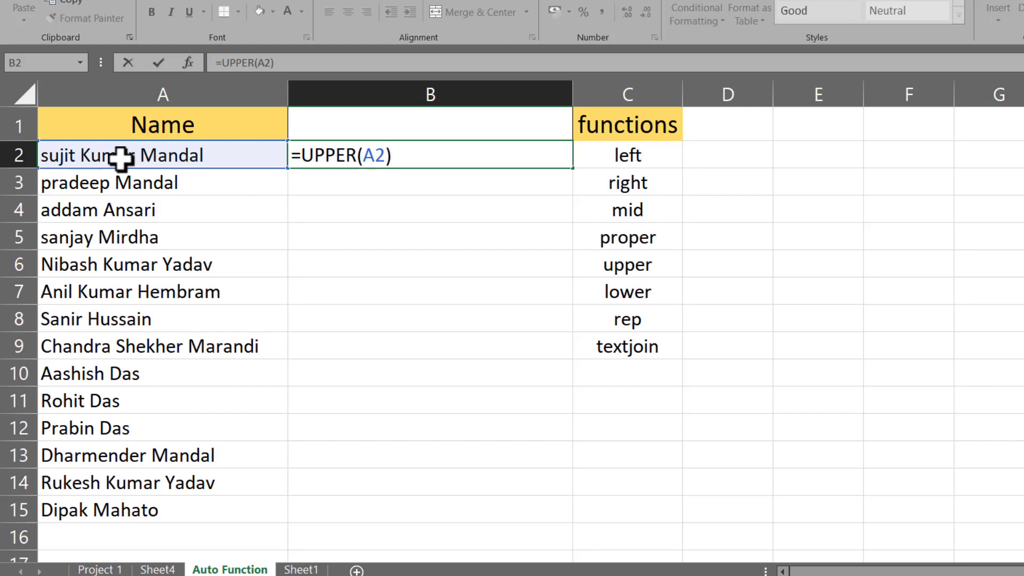
key("Return")
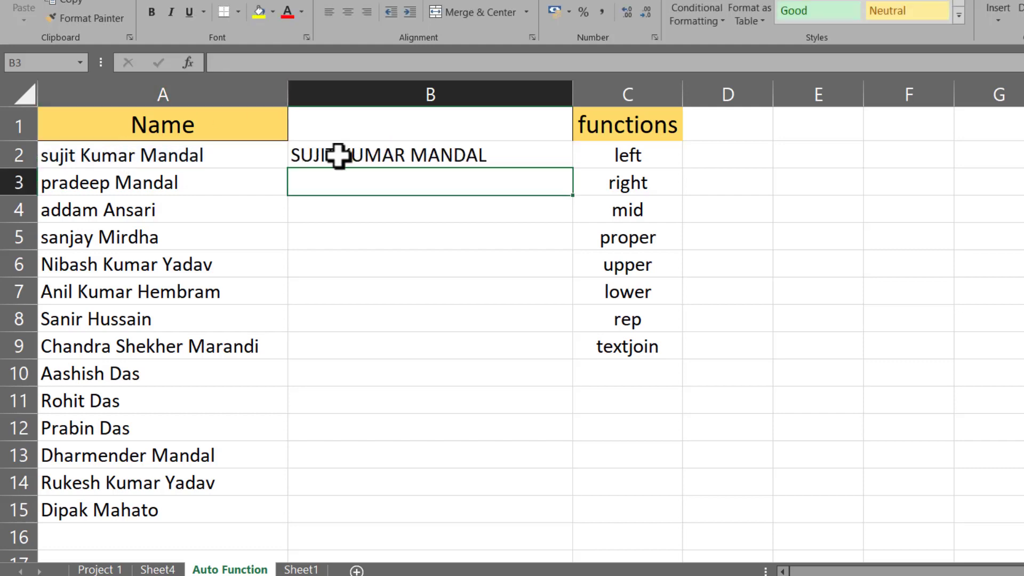
left_click(338, 156)
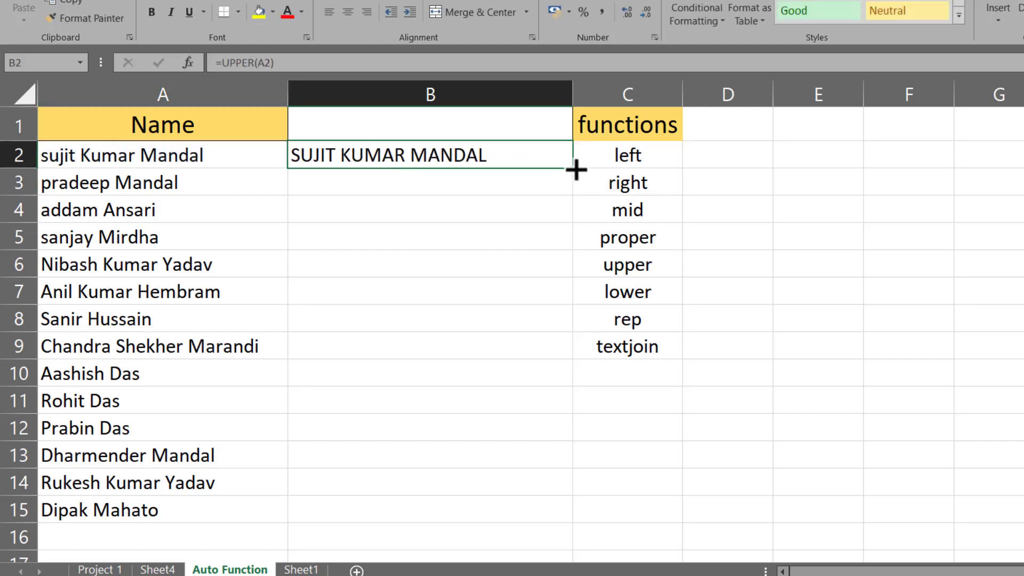
left_click_drag(576, 174, 569, 535)
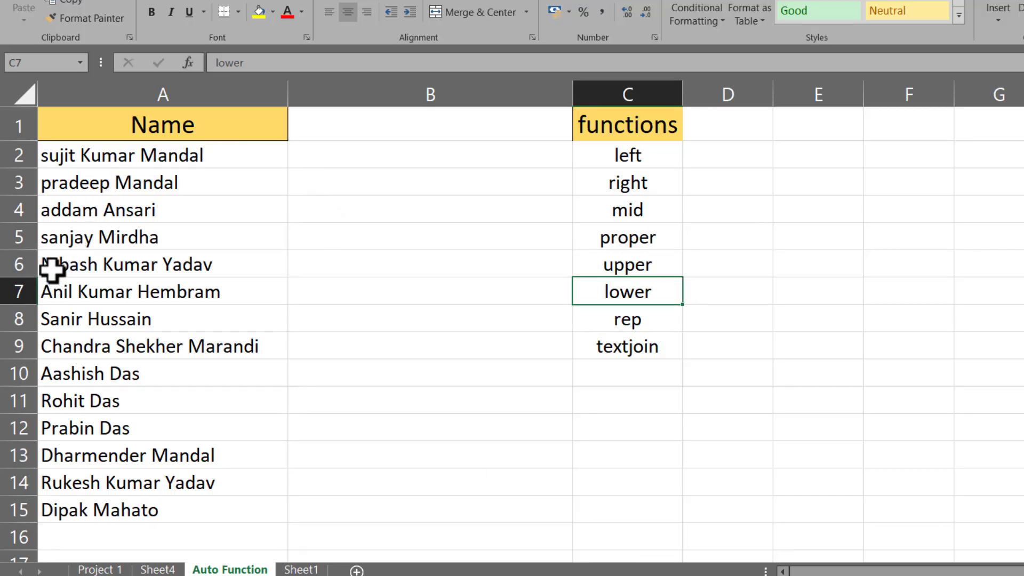
Step: Select cell A6 with column B now empty
left_click(50, 270)
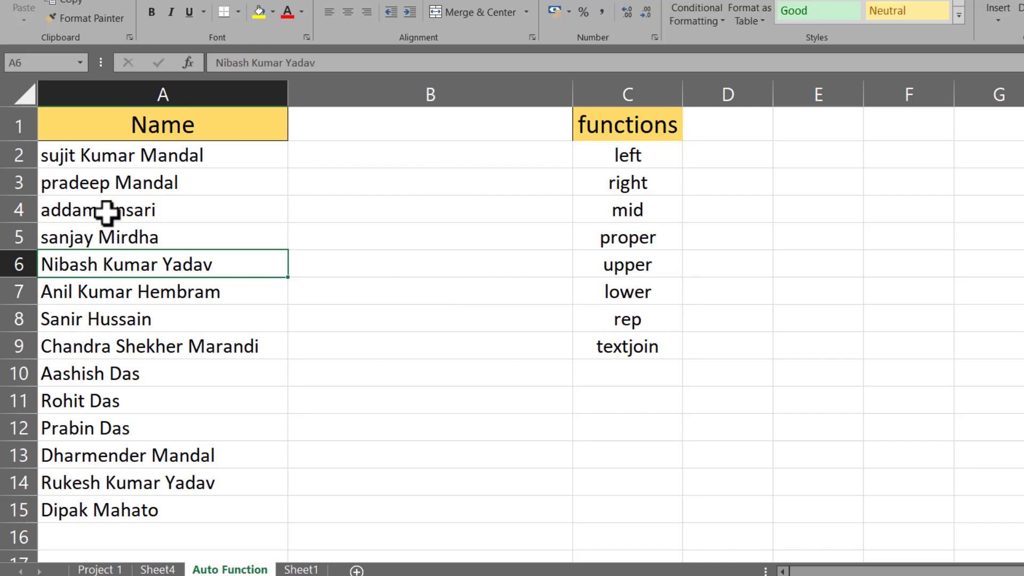
Step: Enter =LOWER(A2) in B2 and fill it down to B15
left_click(346, 150)
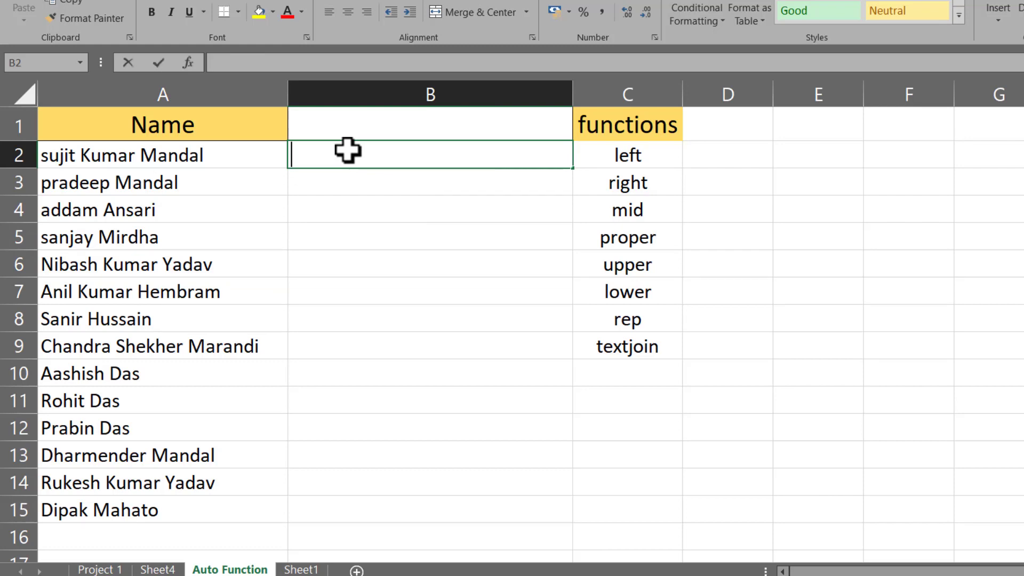
type("=lo")
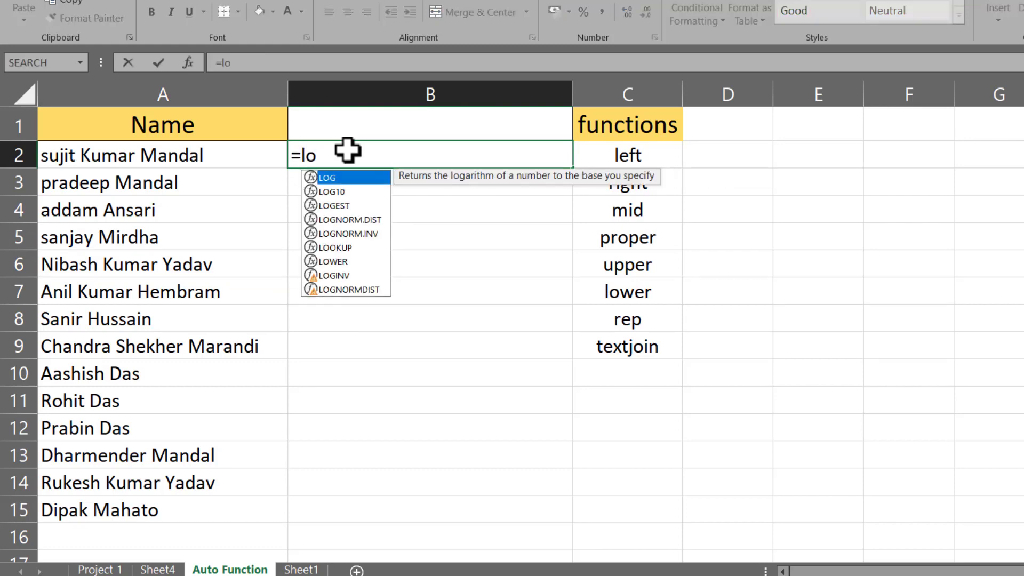
type("we")
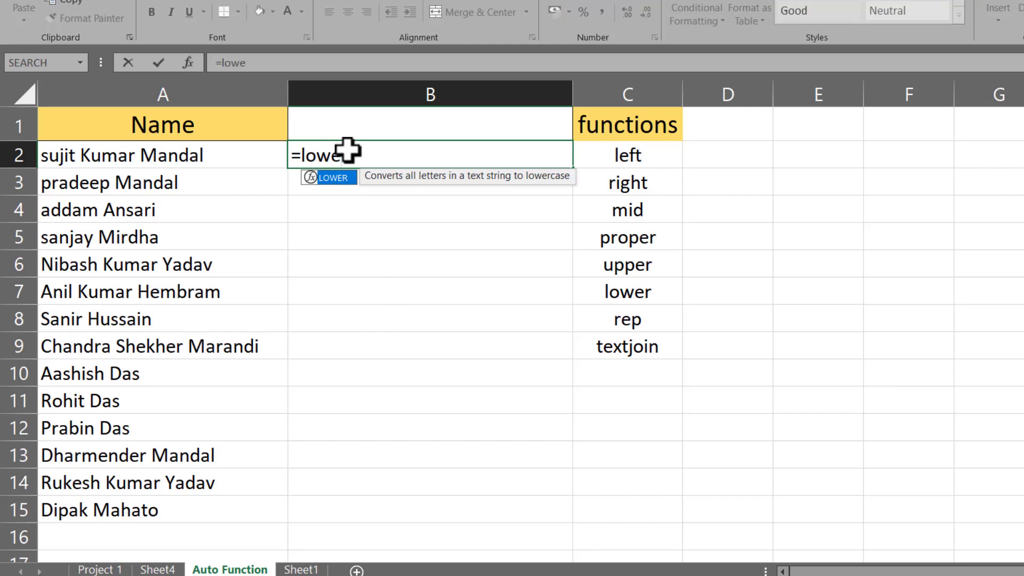
key("Tab")
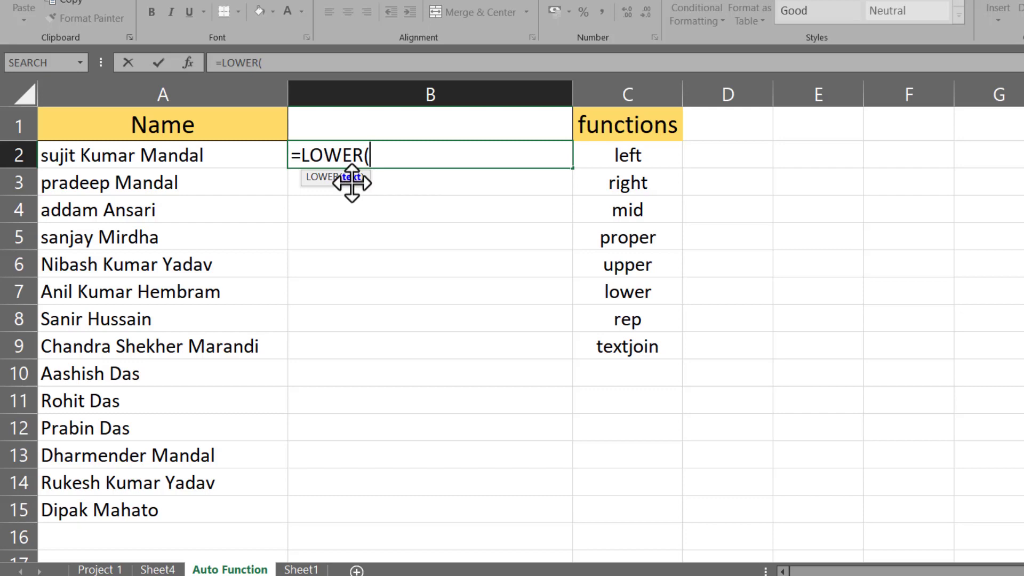
left_click(147, 160)
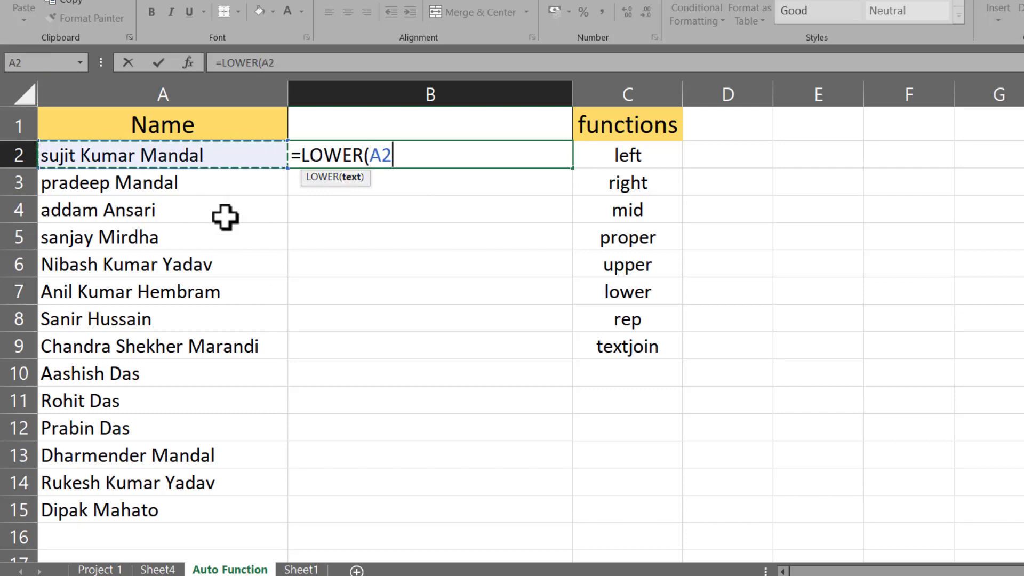
type(")")
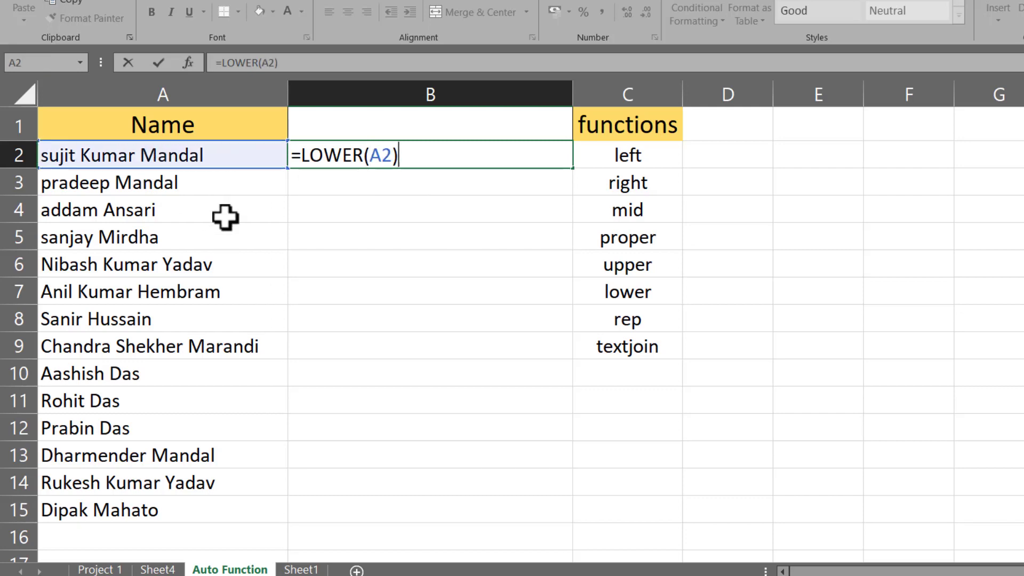
key("Return")
left_click(336, 156)
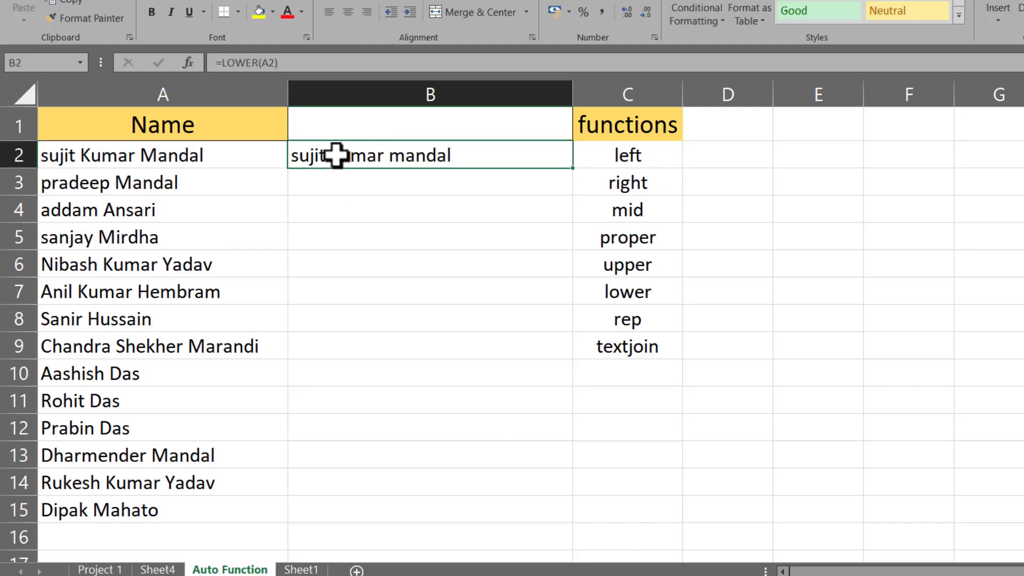
left_click_drag(577, 170, 562, 517)
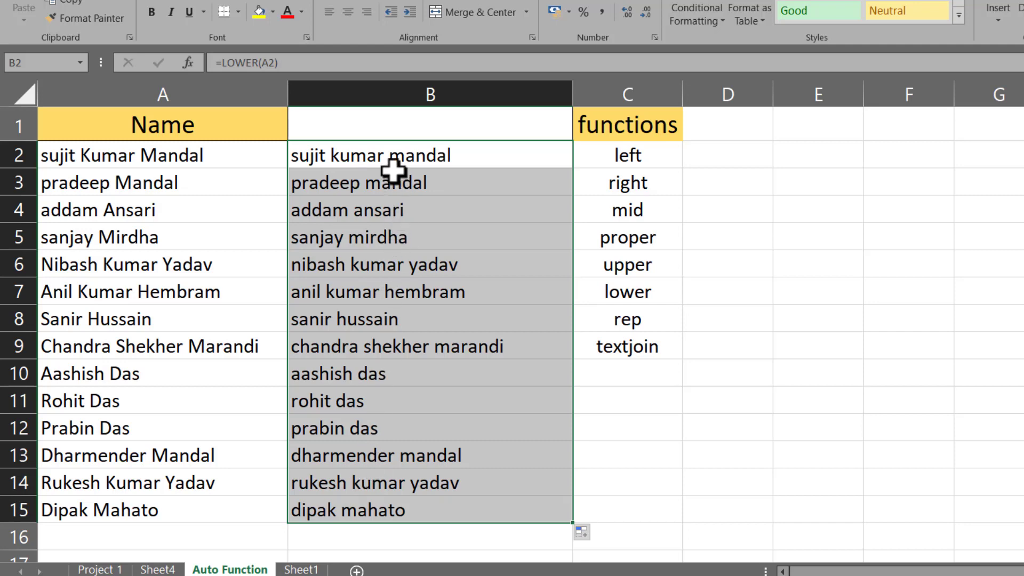
Step: Select the lowercase results in B2:B15
left_click_drag(139, 179, 135, 511)
left_click_drag(343, 158, 365, 376)
left_click_drag(369, 446, 391, 482)
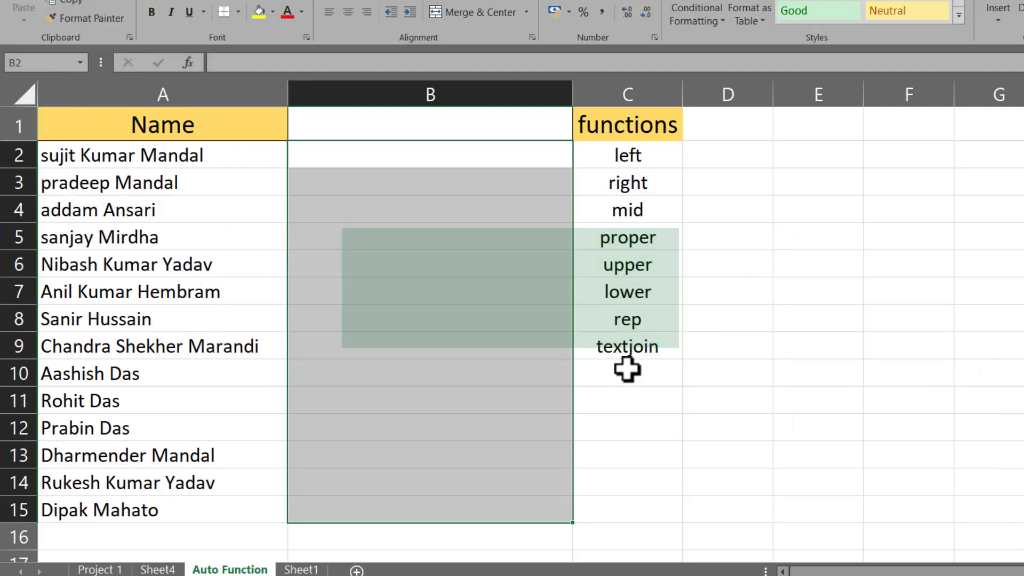
left_click(628, 319)
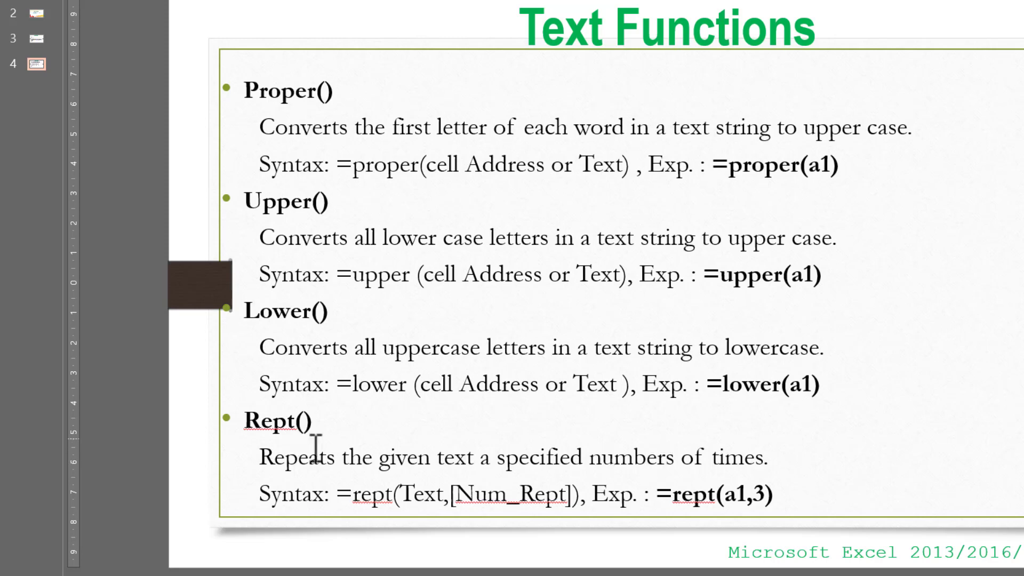
Step: Switch from the PowerPoint Text Functions slide back to Excel's Auto Function sheet
left_click(637, 558)
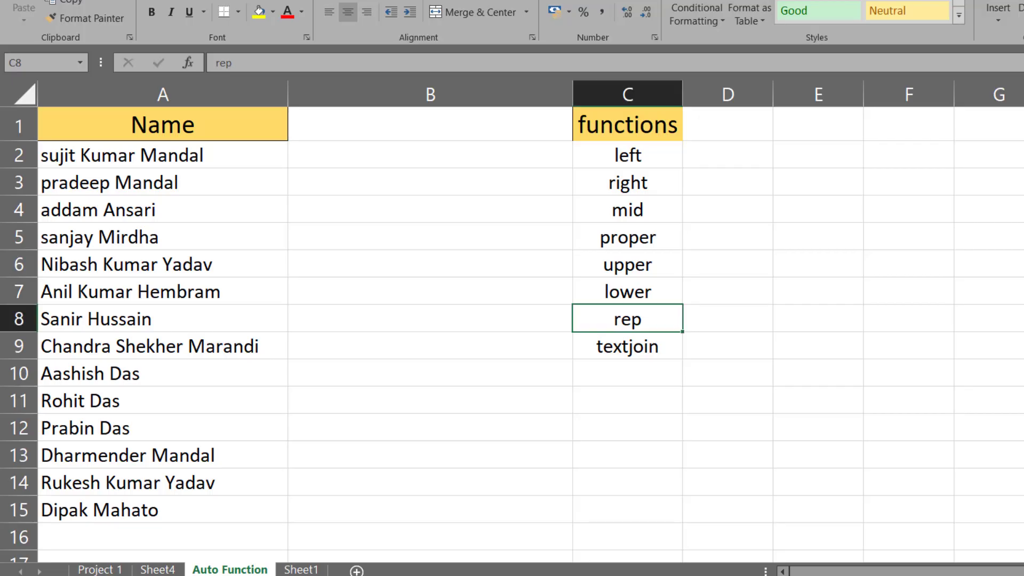
Step: Enter =REPT(A2,2) in B2 so A2's first name appears twice
left_click(382, 156)
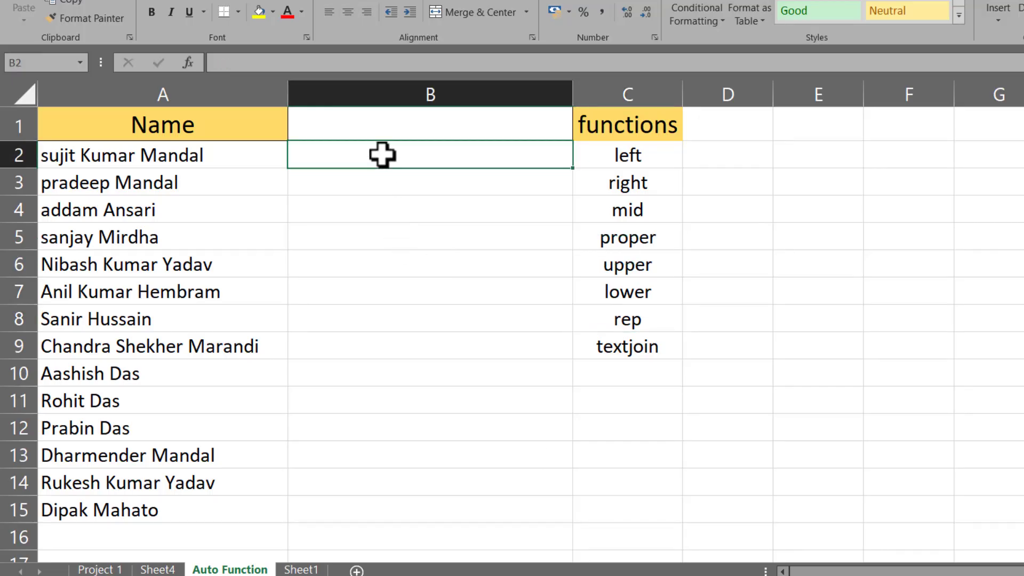
type("=")
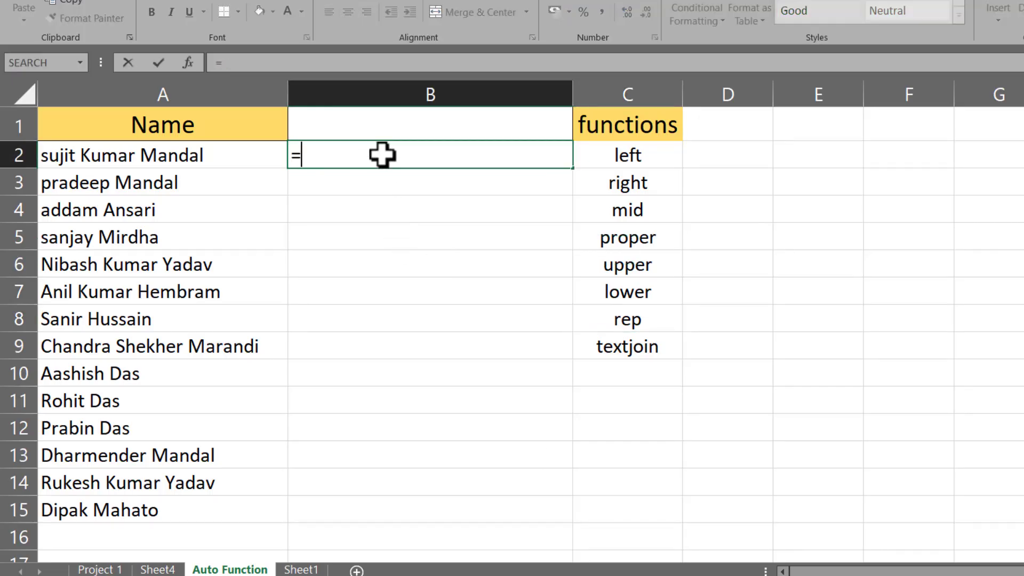
type("re")
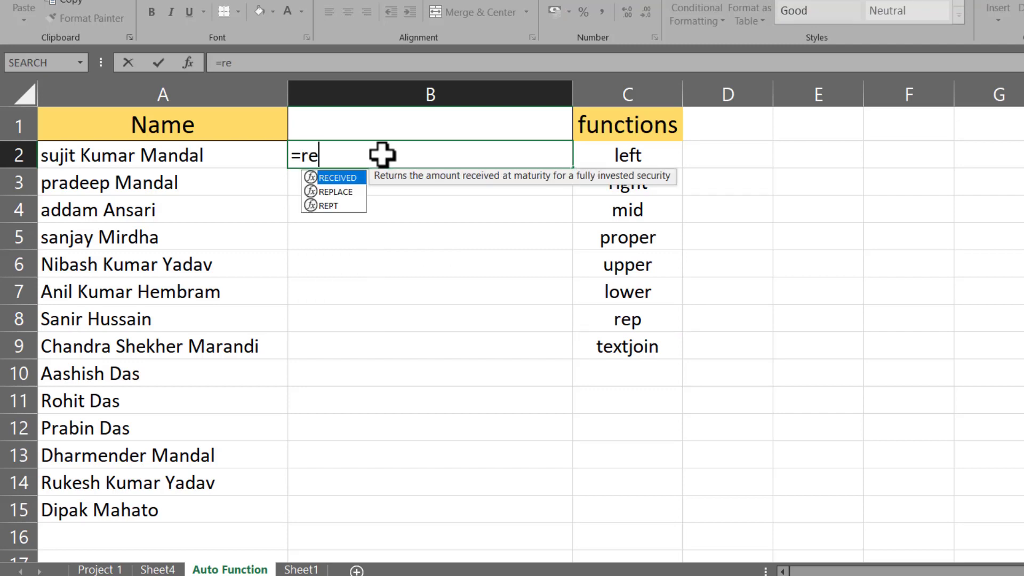
type("p")
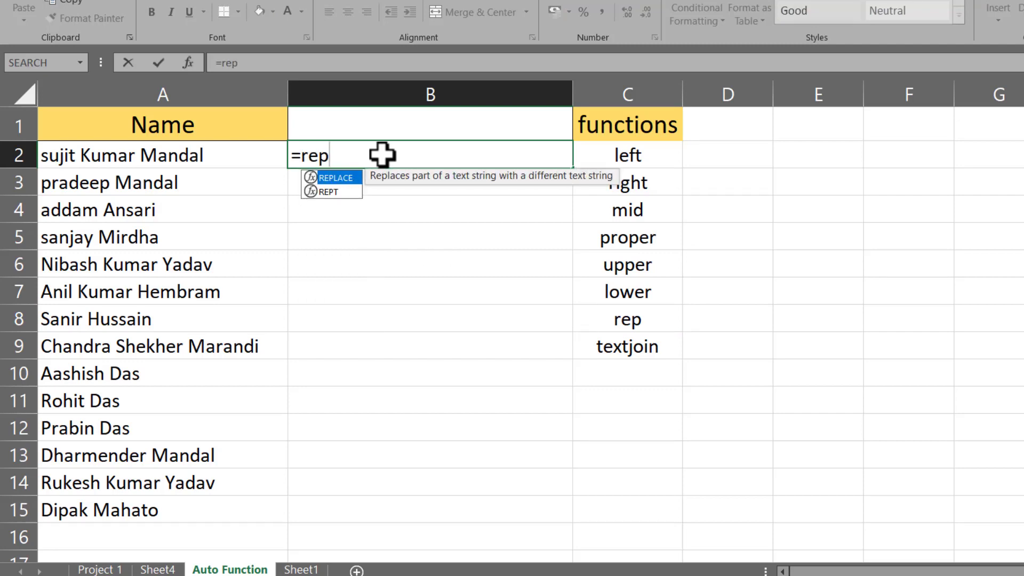
double_click(328, 192)
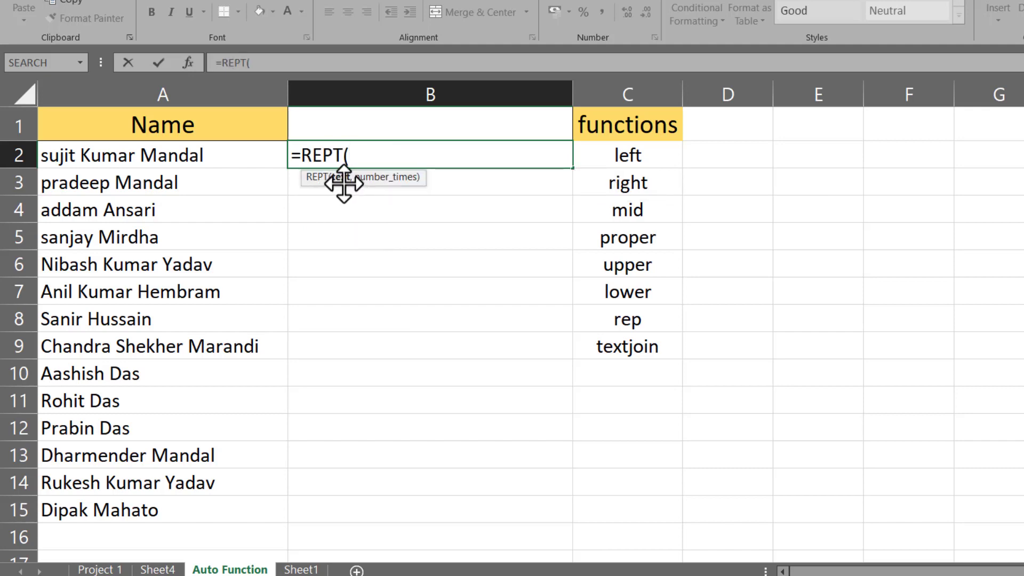
left_click(126, 155)
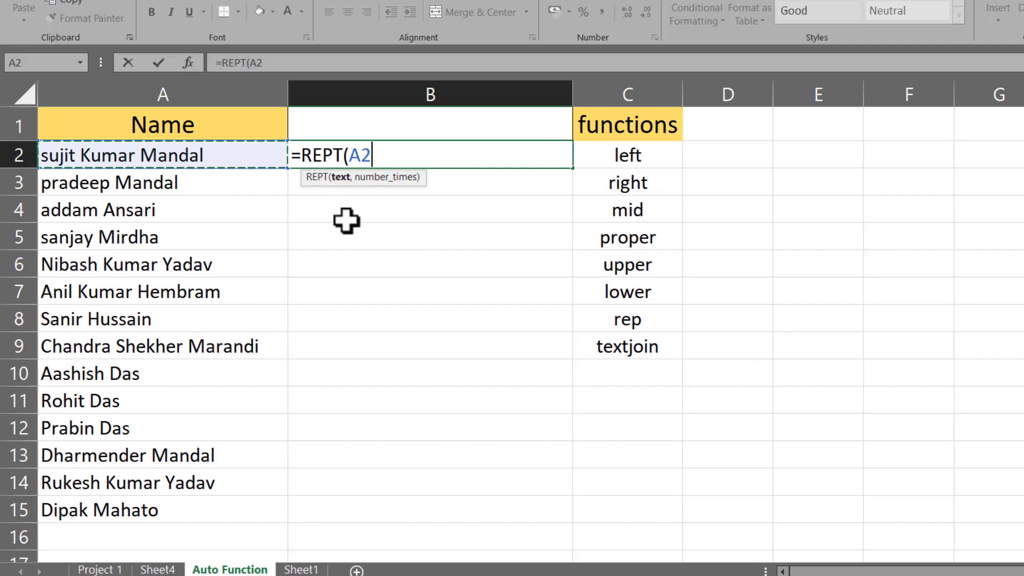
type(",2")
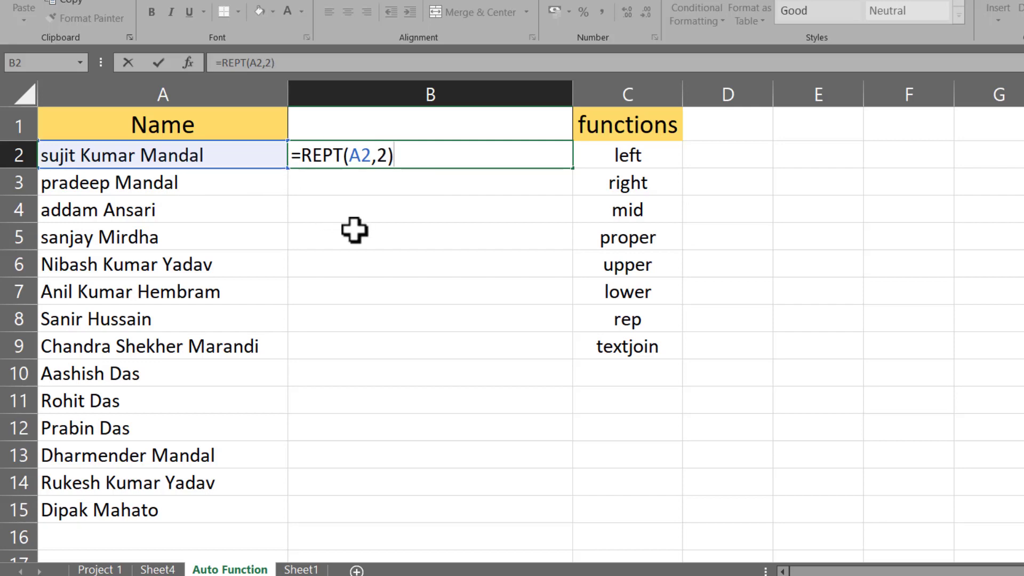
key("Return")
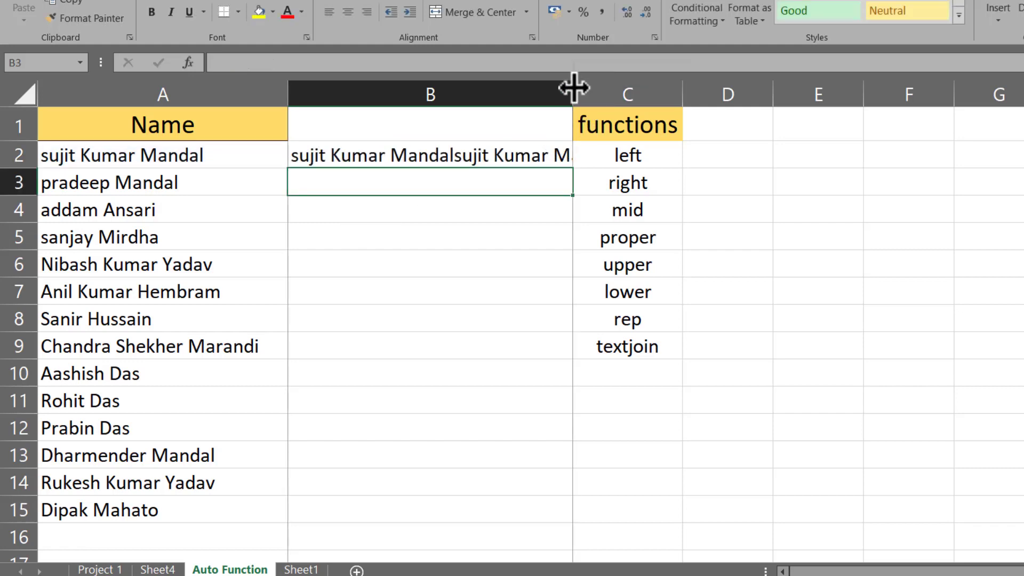
Step: Autofit column B to the doubled name and fill B2's REPT formula down to B15
double_click(574, 87)
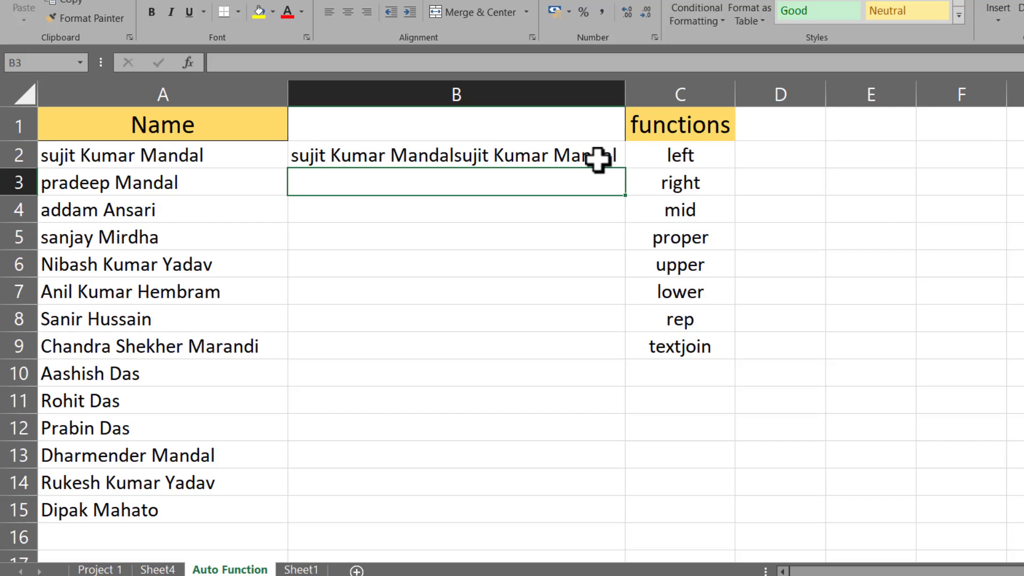
left_click(314, 162)
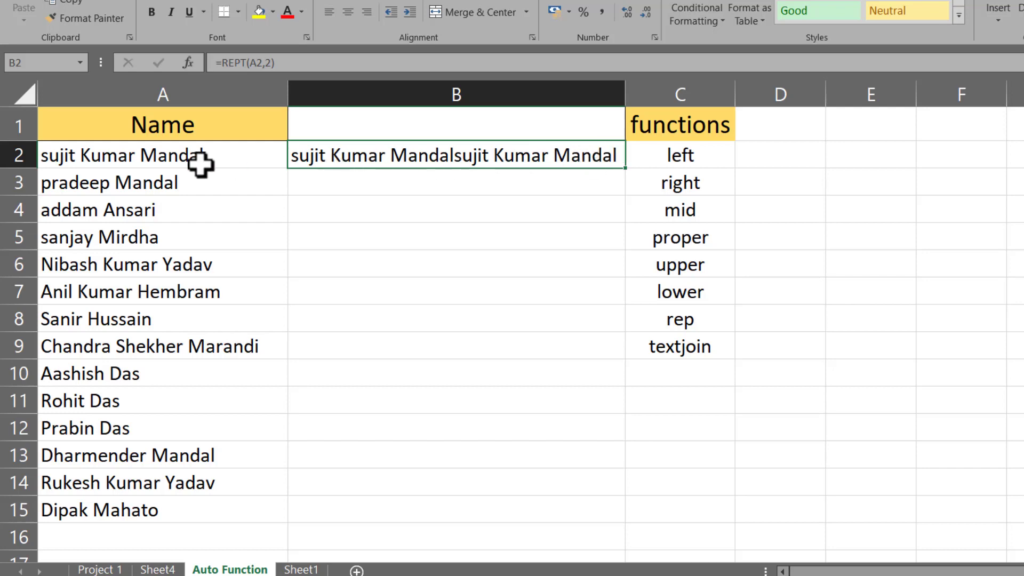
left_click(155, 156)
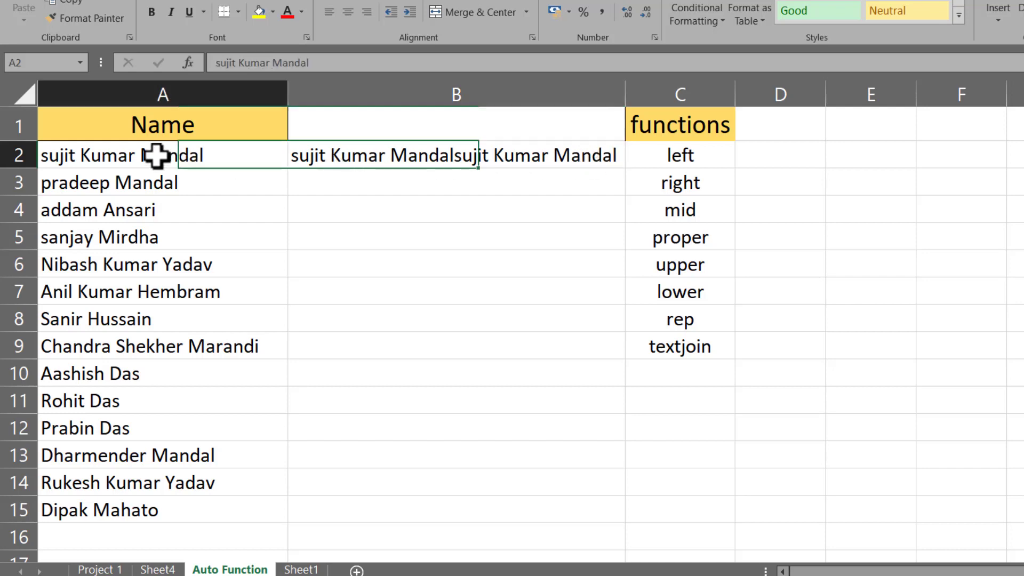
left_click(500, 159)
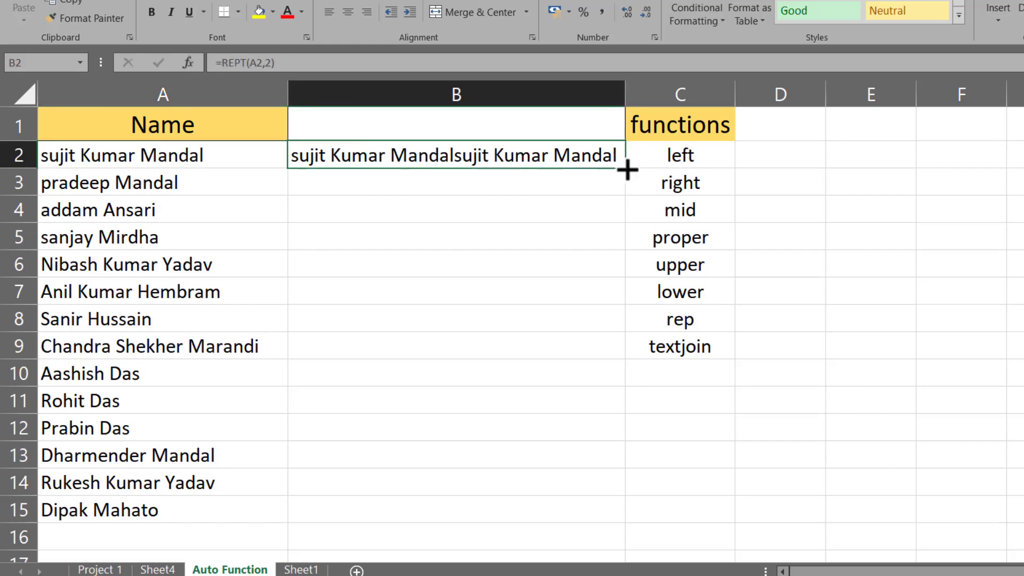
left_click_drag(627, 169, 626, 523)
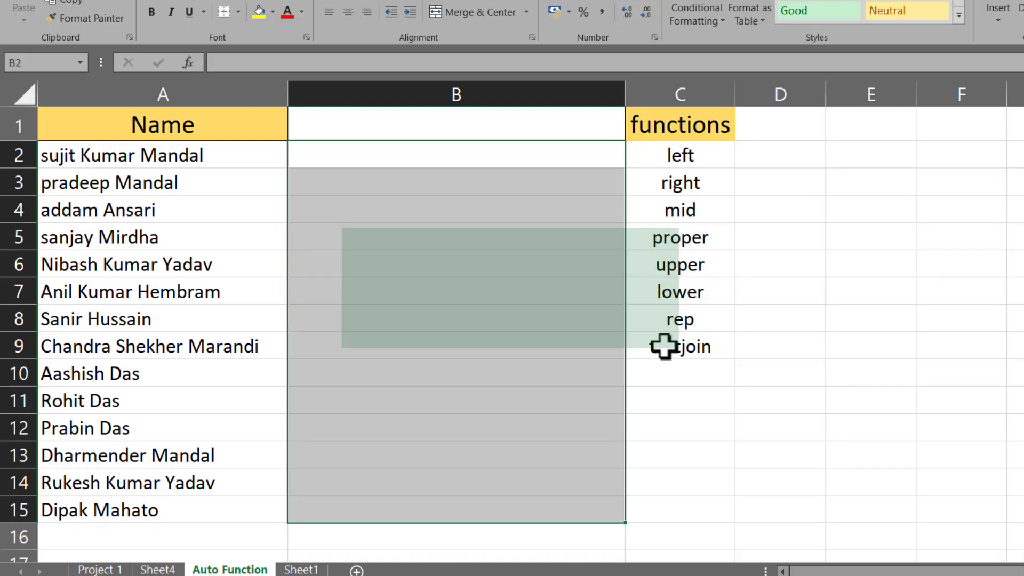
left_click(671, 348)
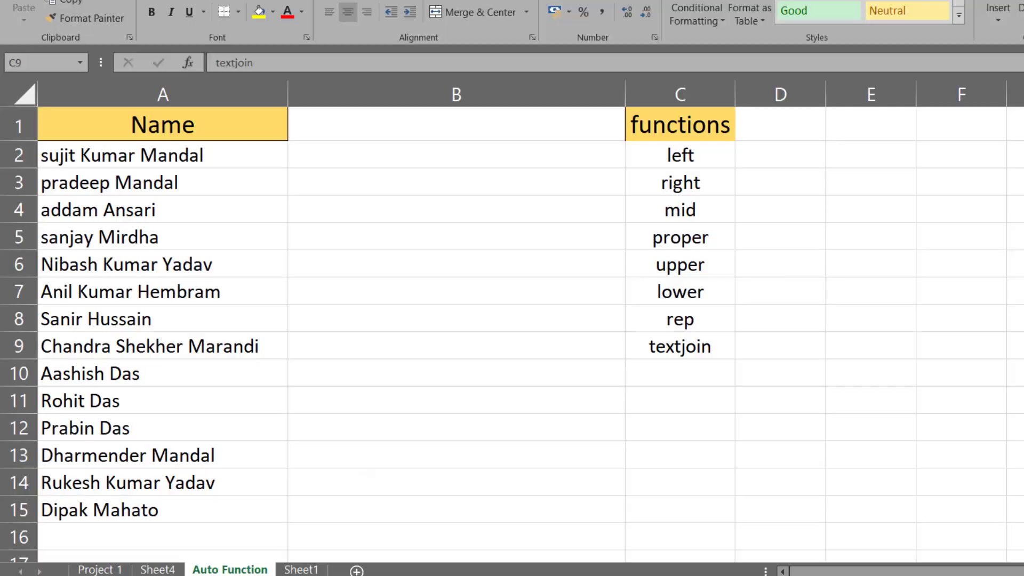
left_click(638, 574)
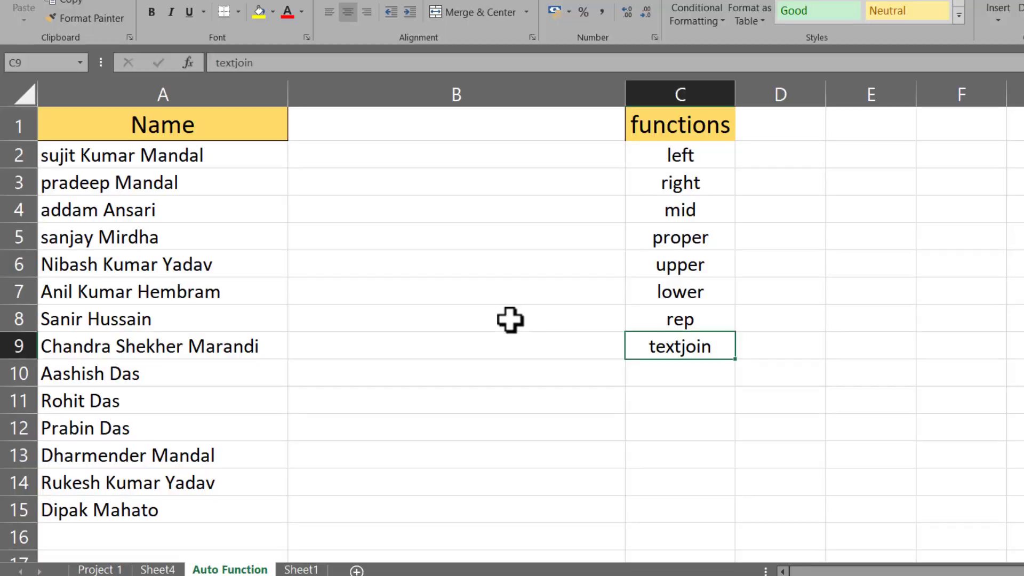
Step: Start a TEXTJOIN formula in B2 with a comma delimiter and ignore_empty set to TRUE
left_click_drag(687, 151, 688, 348)
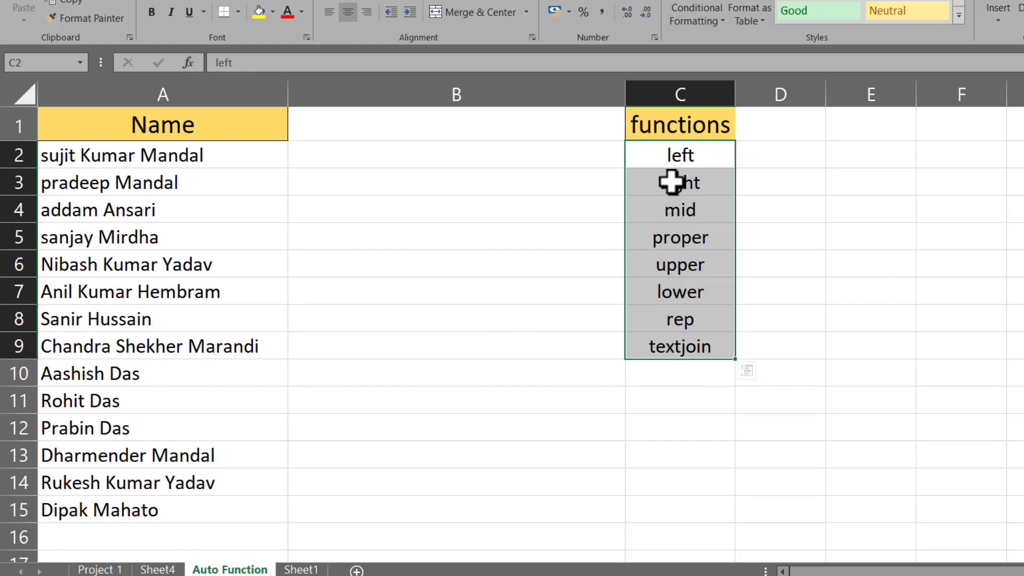
left_click(405, 152)
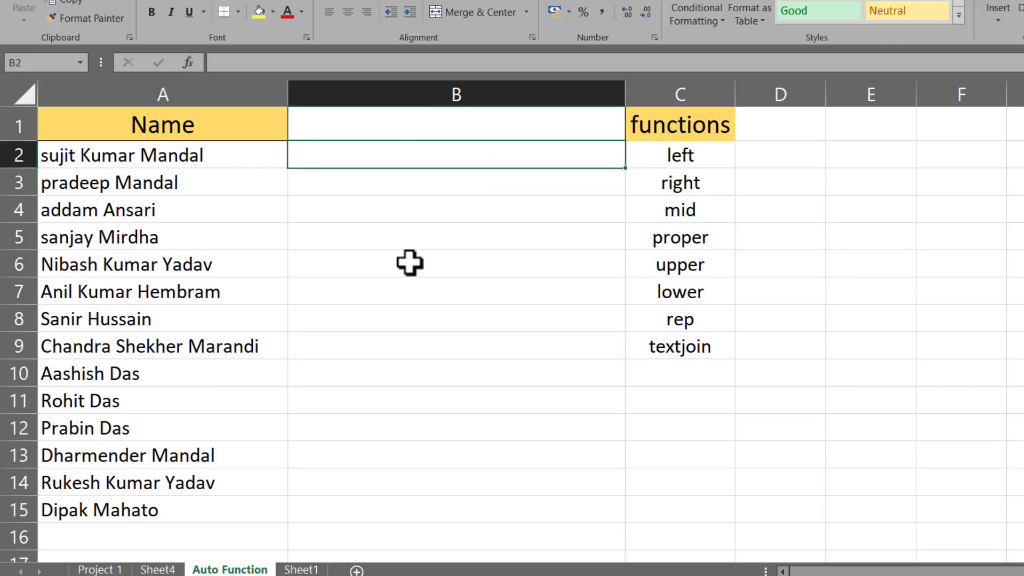
type("=text")
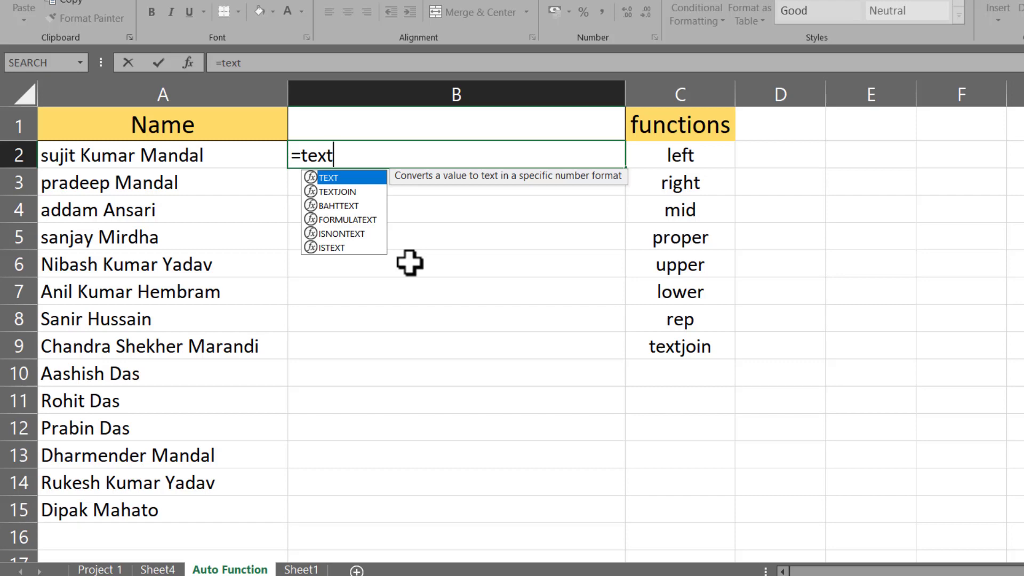
key("Down")
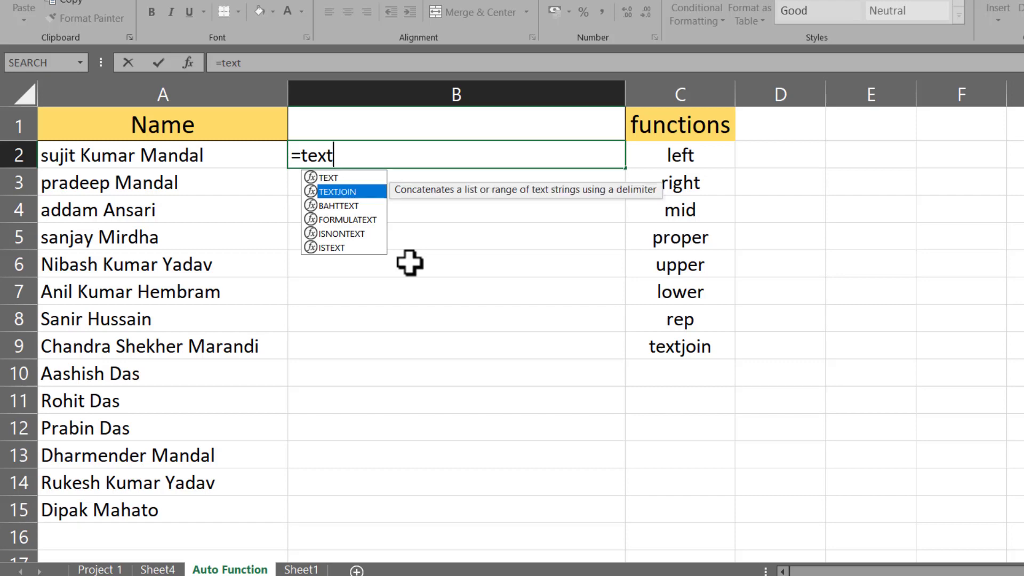
key("Tab")
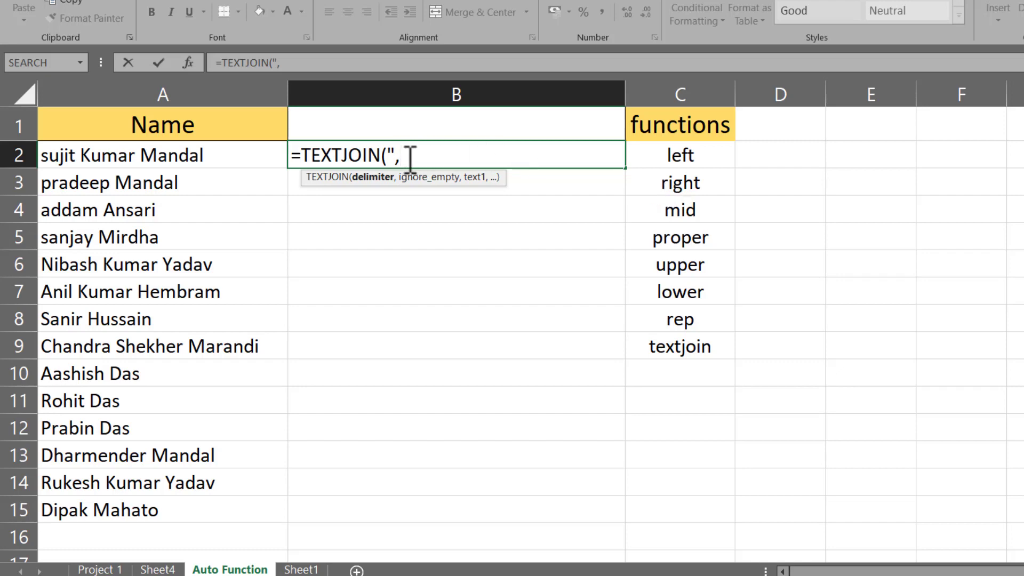
type("\",")
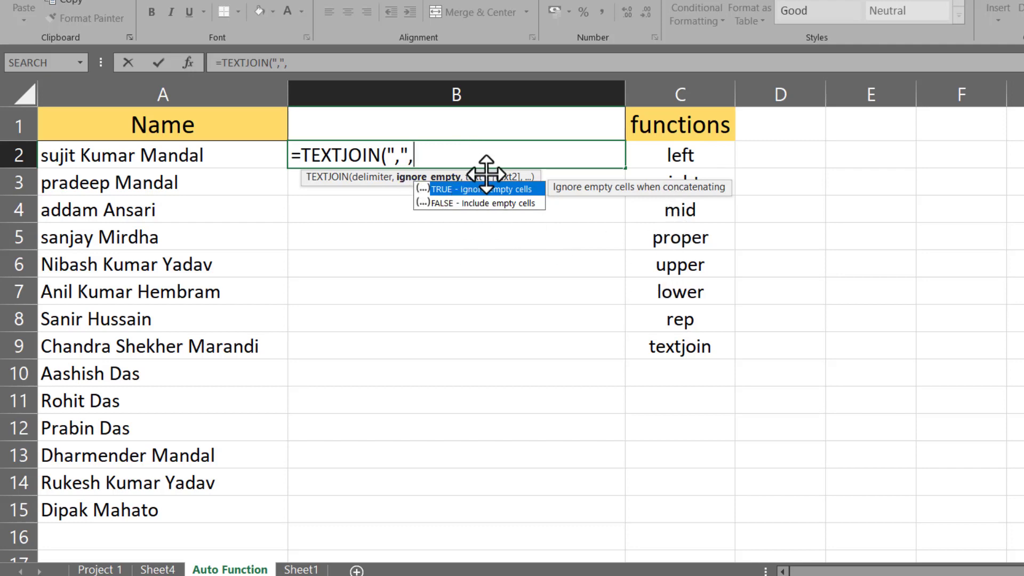
double_click(451, 189)
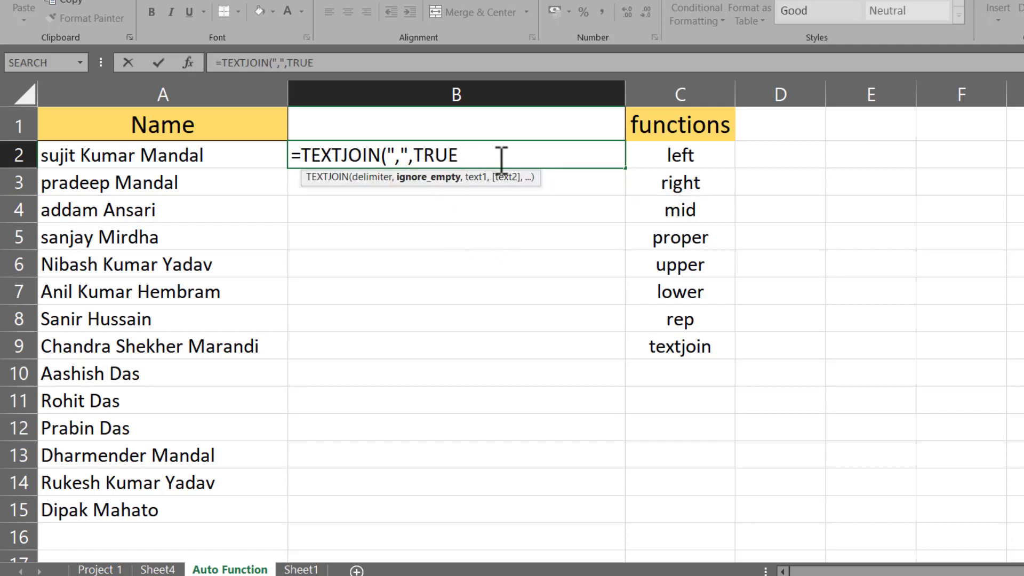
Step: Complete it as =TEXTJOIN(",",TRUE,C2:C9) and autofit column B to the joined list
type(",")
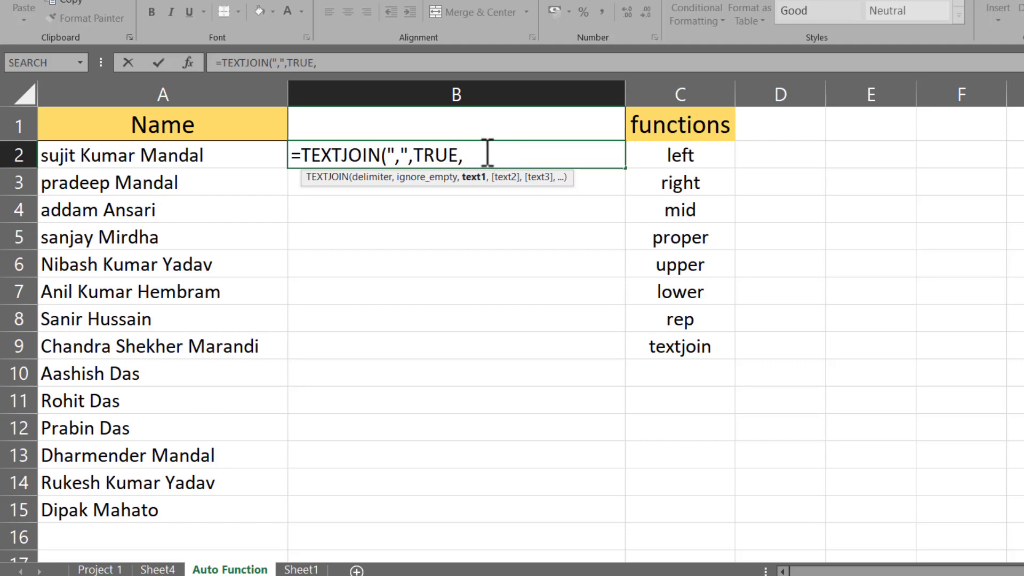
left_click(685, 159)
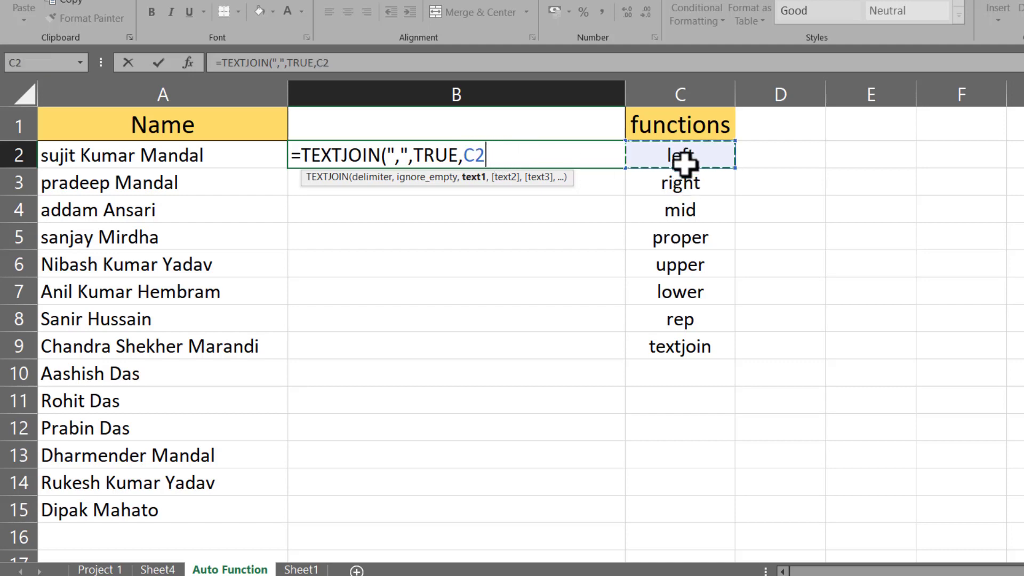
left_click_drag(685, 159, 686, 344)
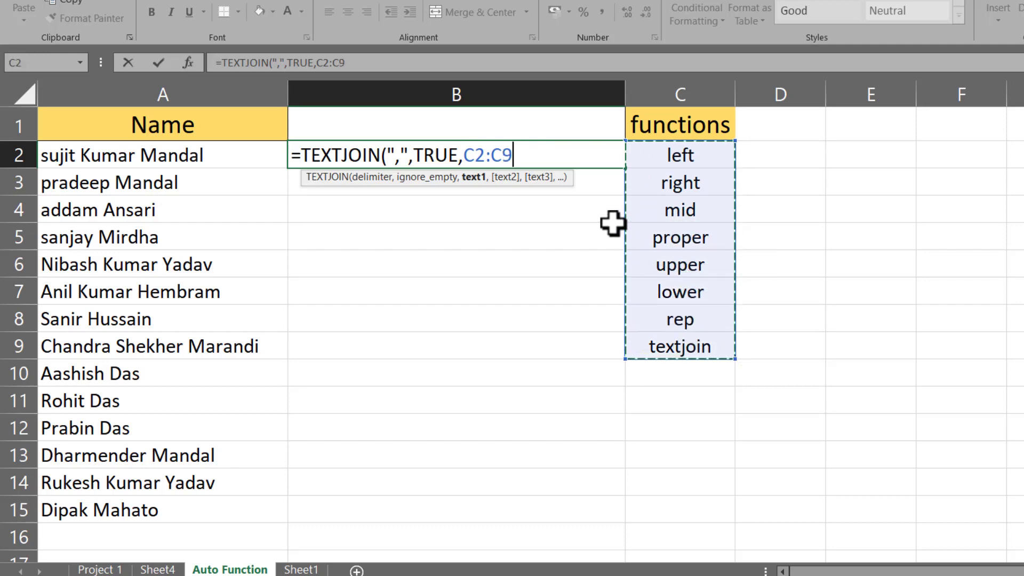
type(")")
key("BackSpace")
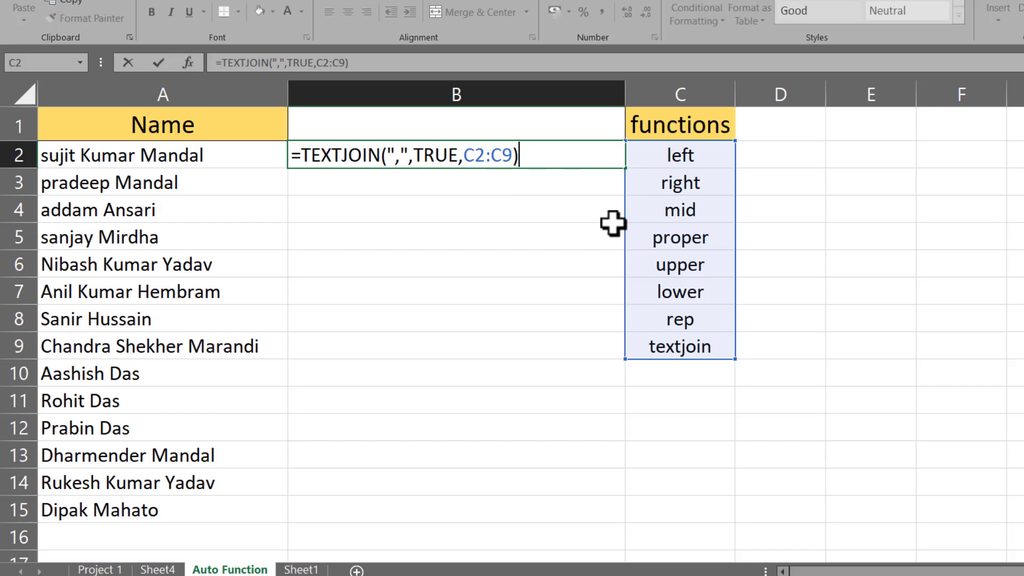
key("Return")
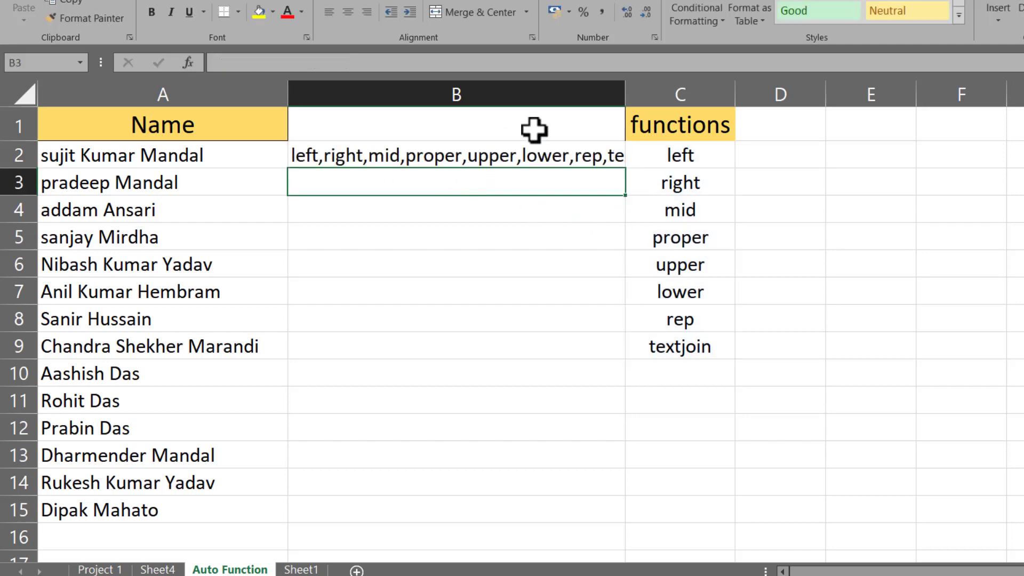
double_click(626, 93)
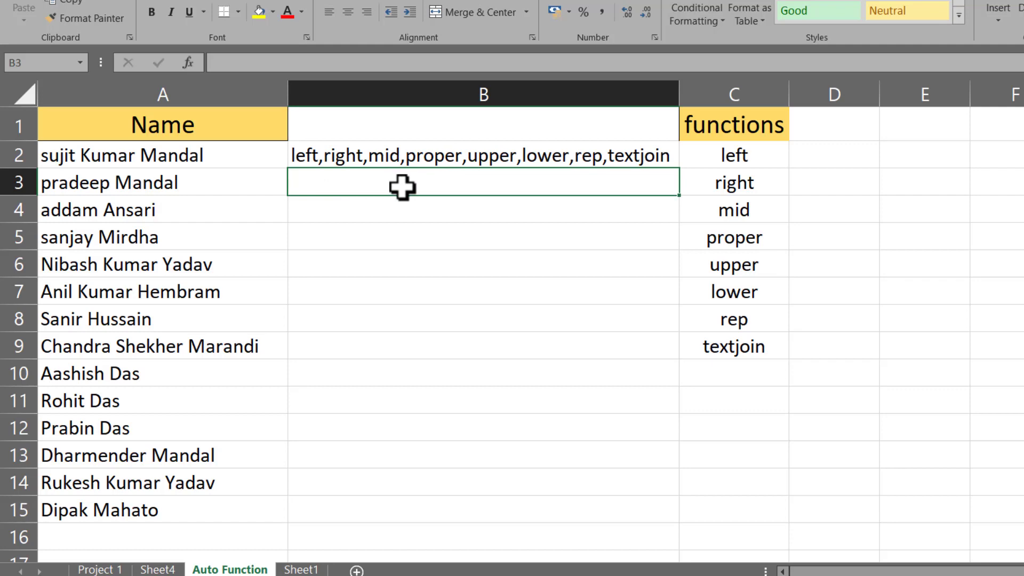
Step: Enter =TEXTJOIN(" ",TRUE,C2:C9) in B3, then clear cells B2 and B3
type("=")
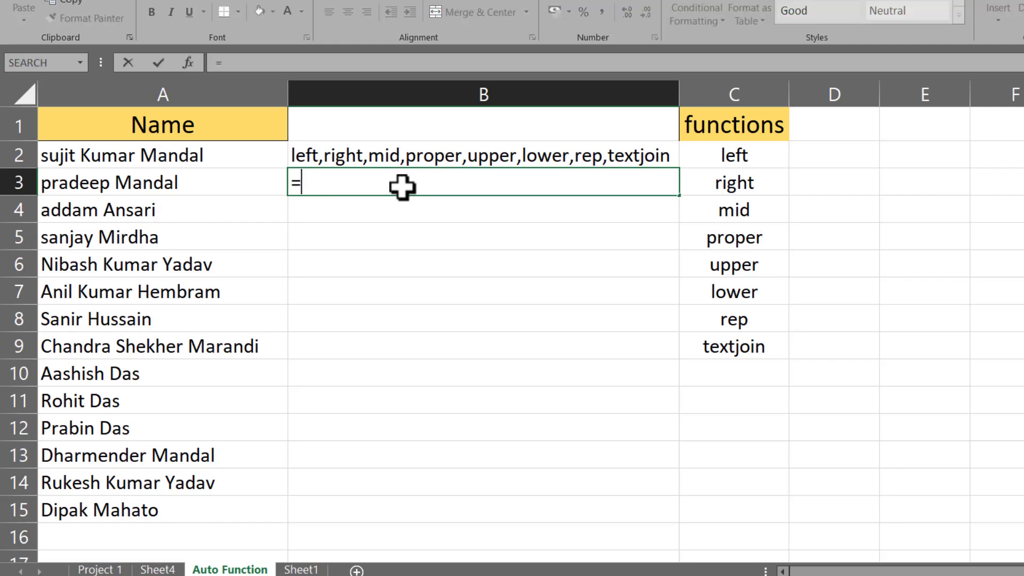
type("te")
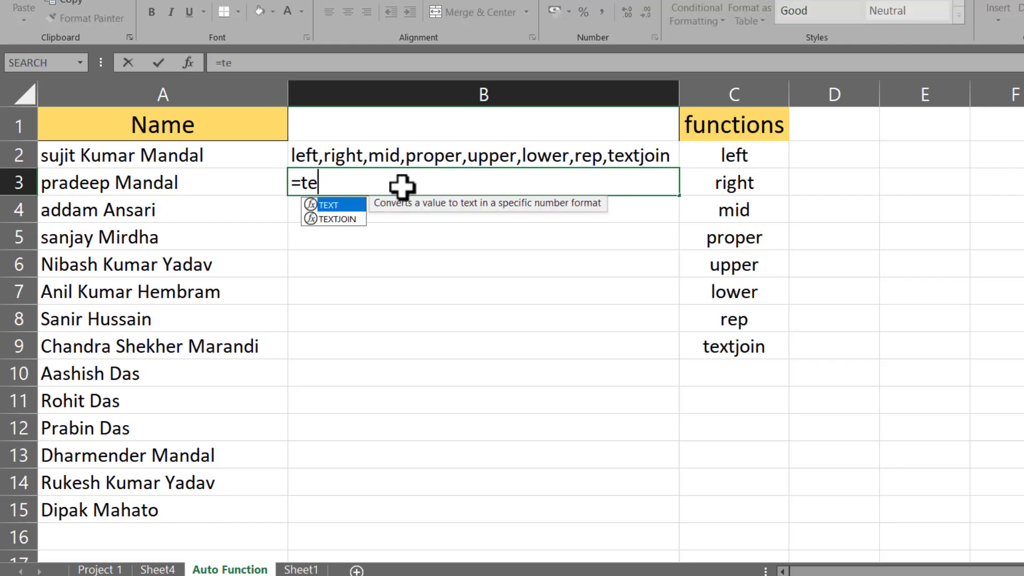
type("xt")
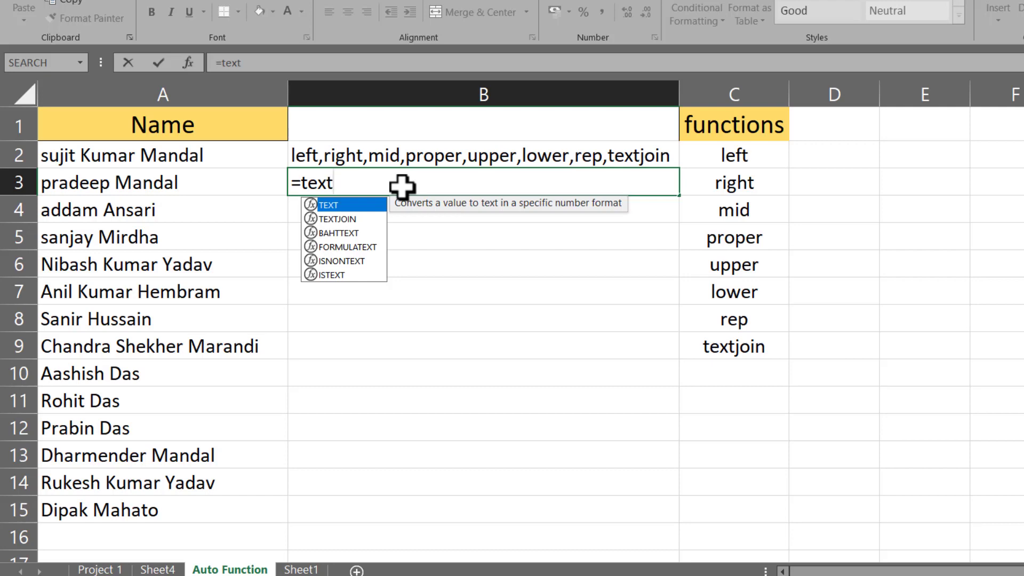
key("Down")
key("Tab")
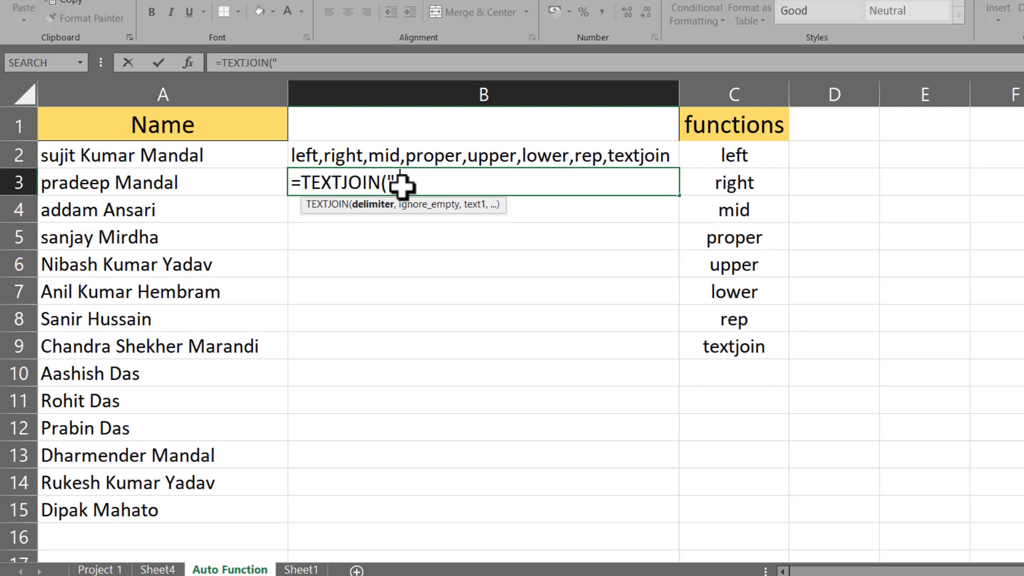
type("\" \",")
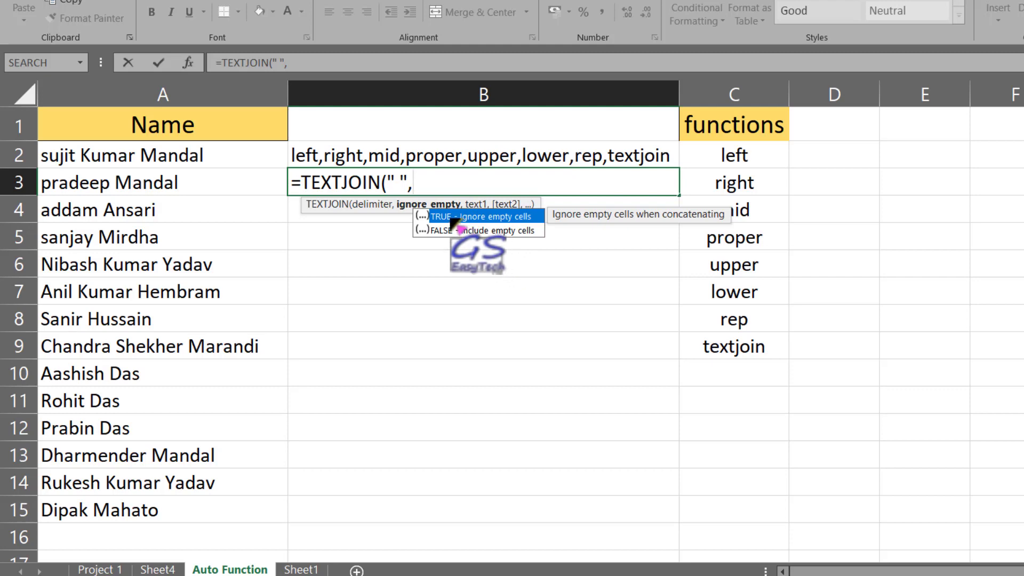
double_click(451, 217)
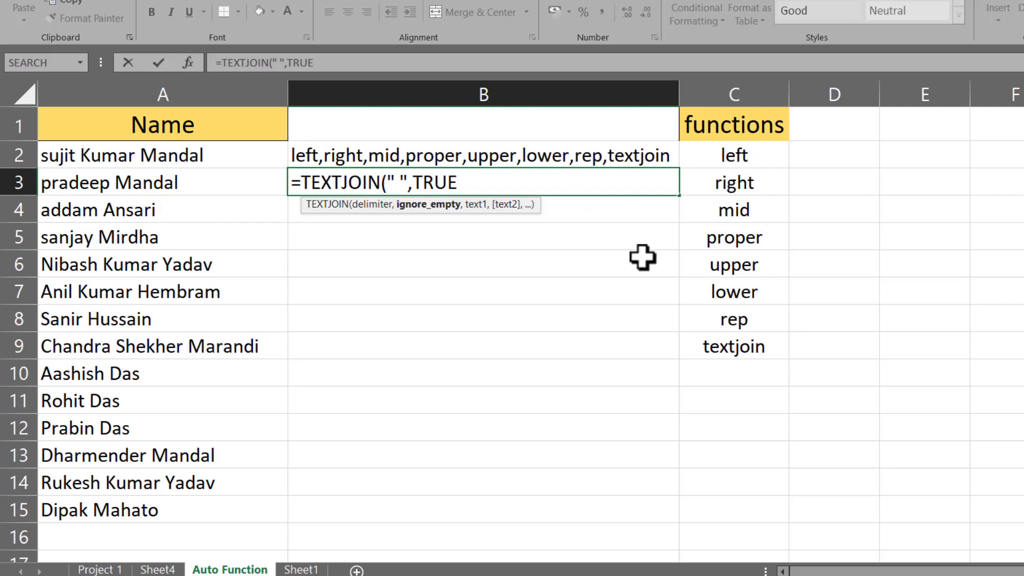
type(",")
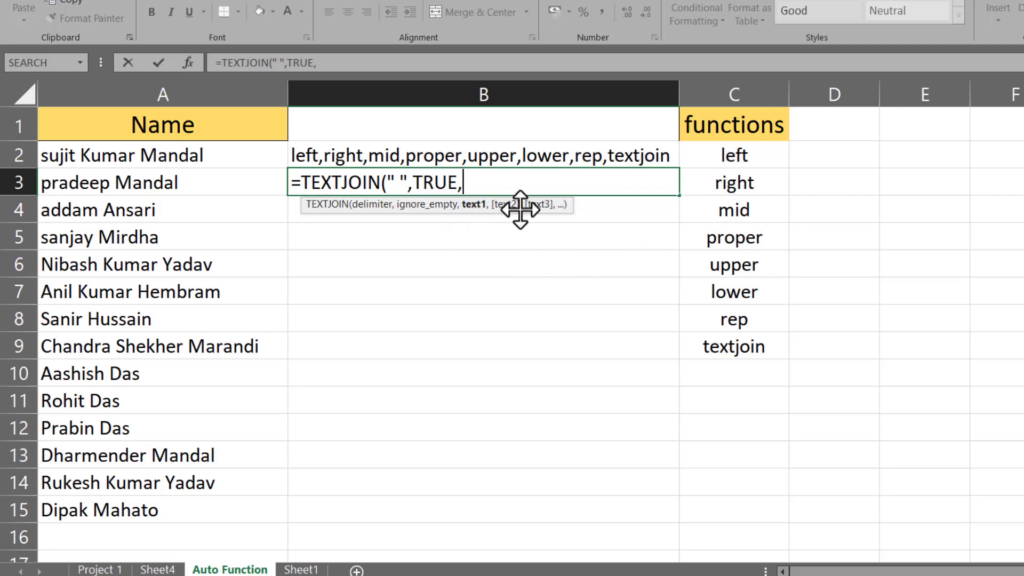
left_click_drag(744, 152, 747, 358)
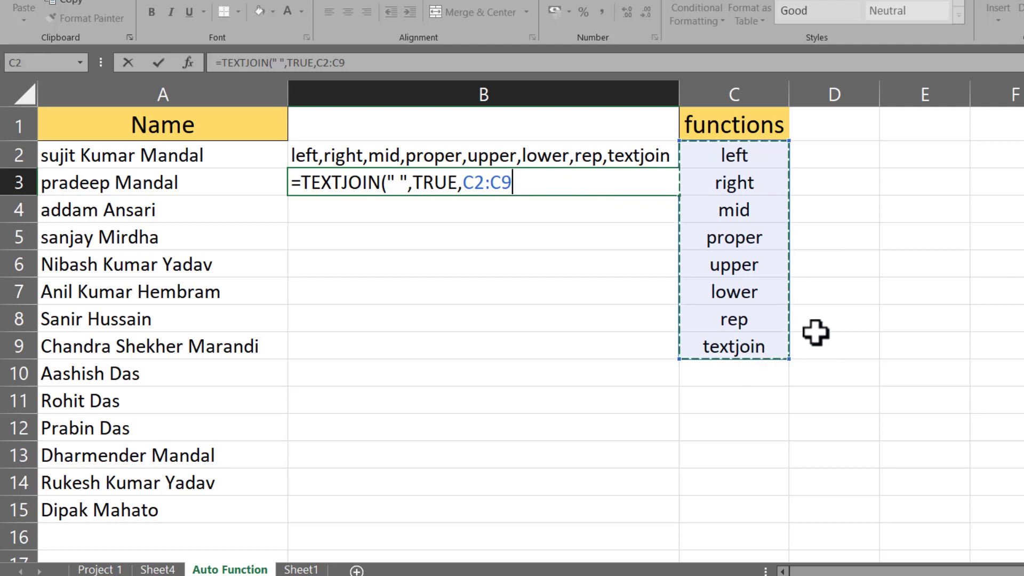
key("Return")
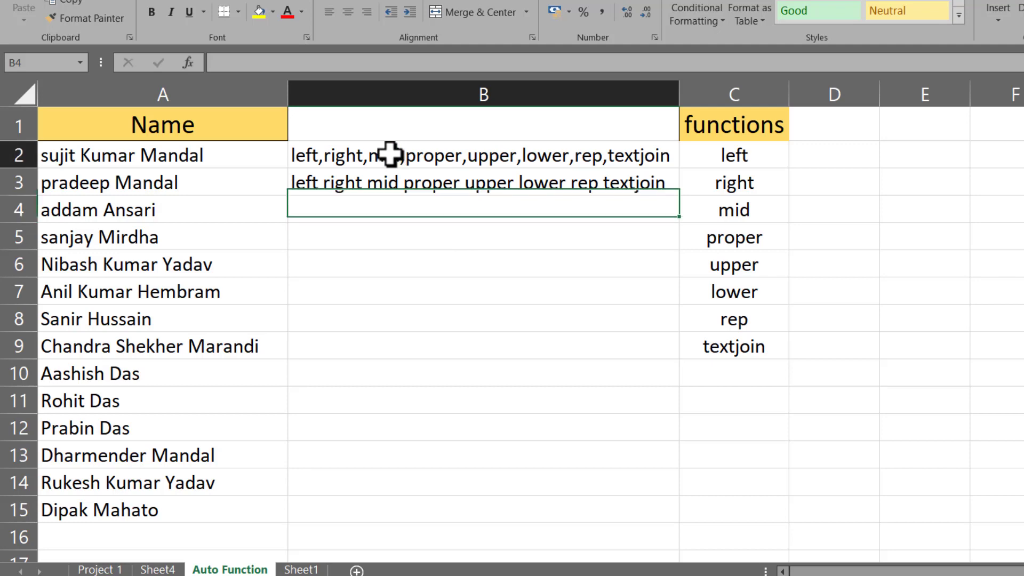
left_click_drag(395, 155, 429, 175)
key("Delete")
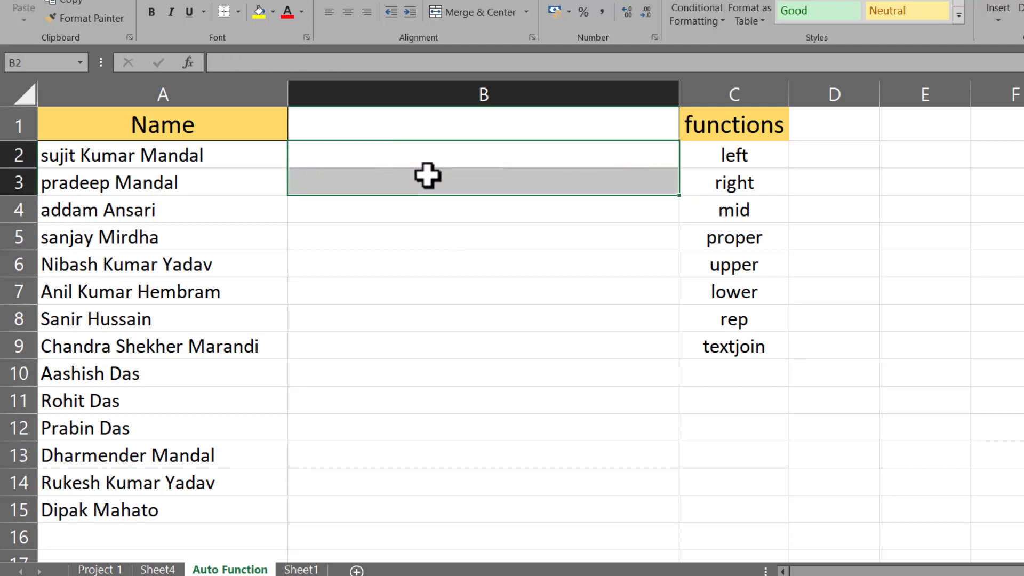
Step: Insert a new blank worksheet, Sheet3, into the workbook
left_click(425, 172)
left_click(359, 157)
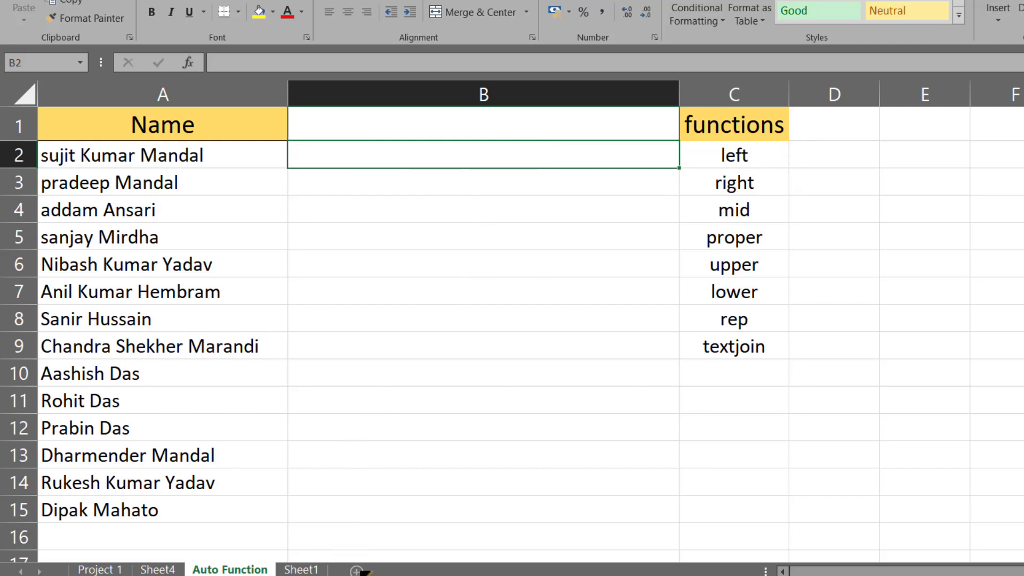
left_click(357, 571)
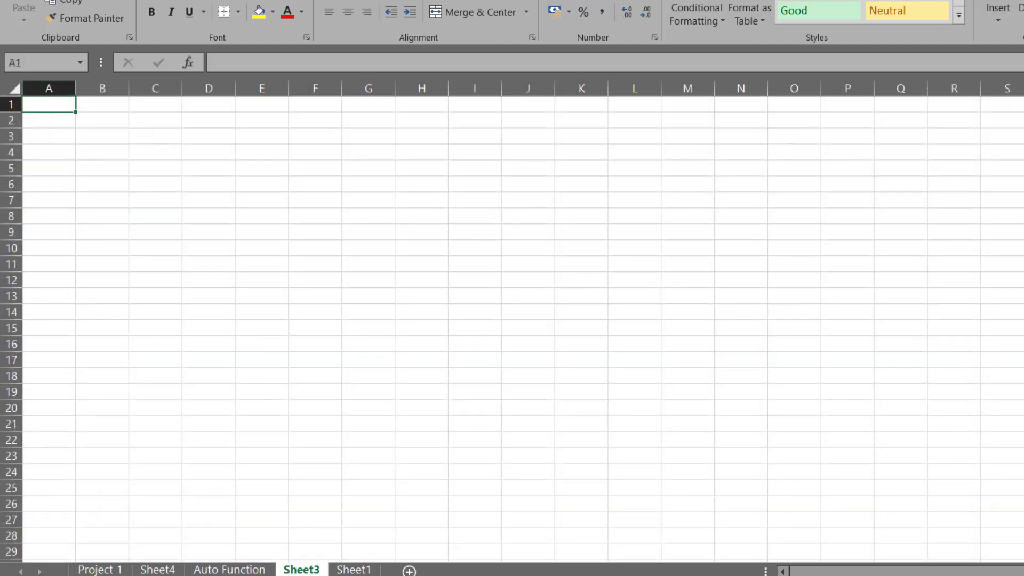
Step: Enter a sample first name in A1 and surname in B1, then select C1
scroll(512, 321, "up", 5)
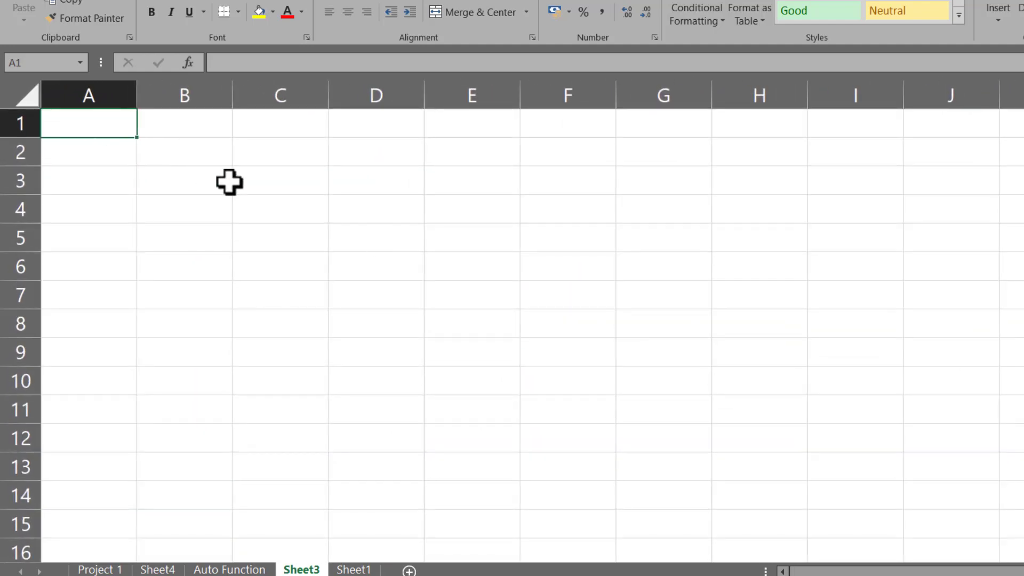
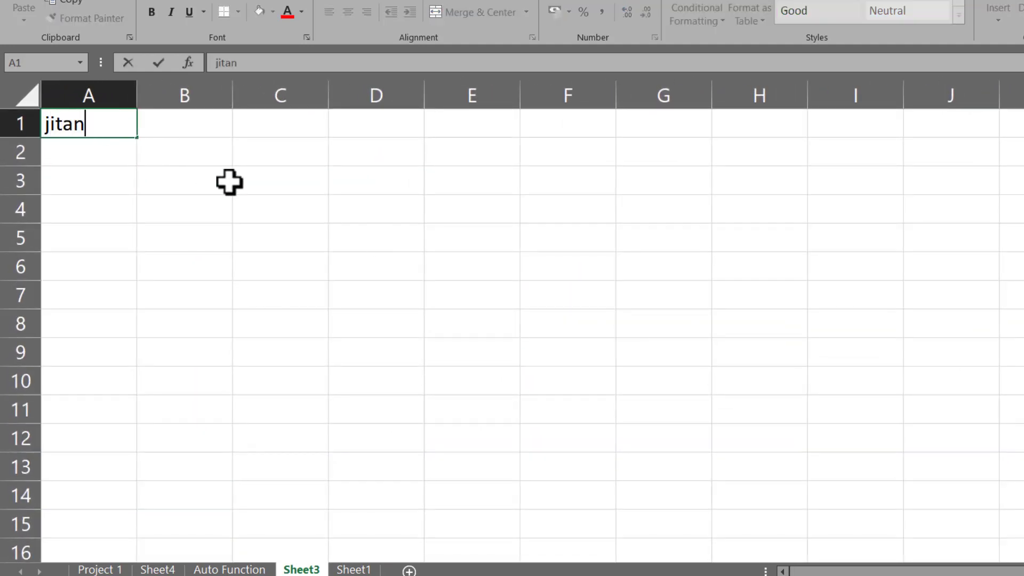
key("Tab")
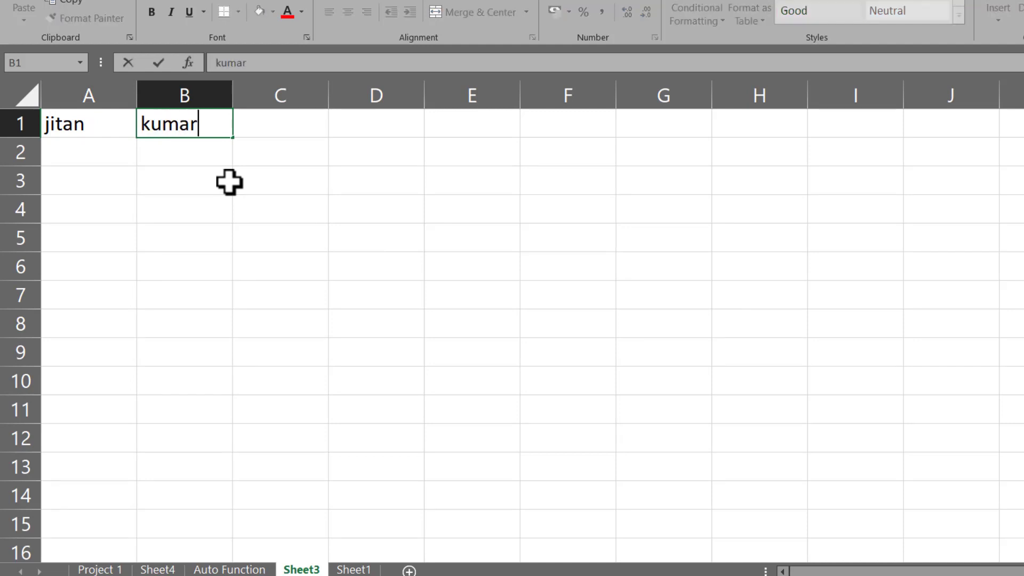
key("Return")
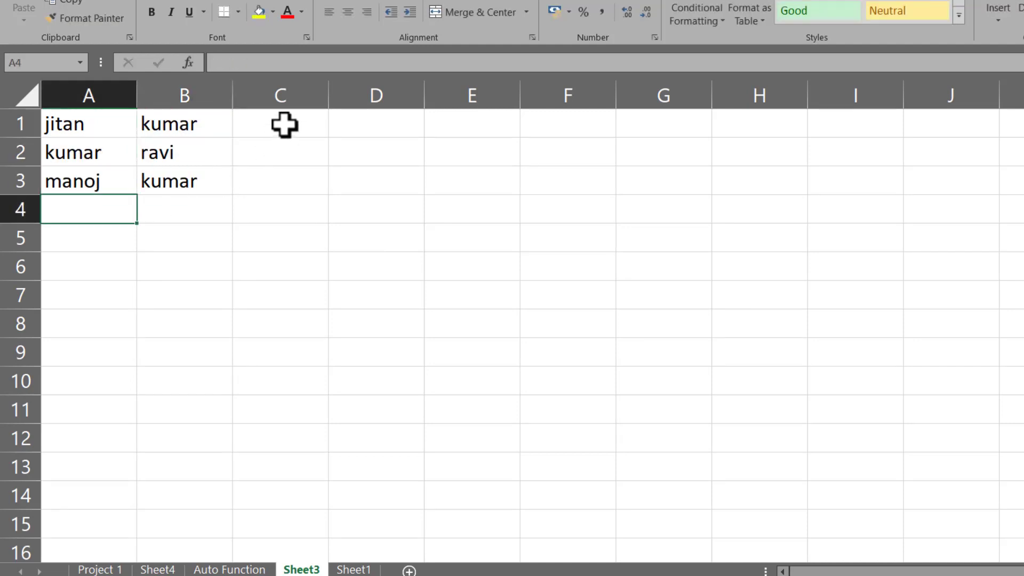
left_click(285, 124)
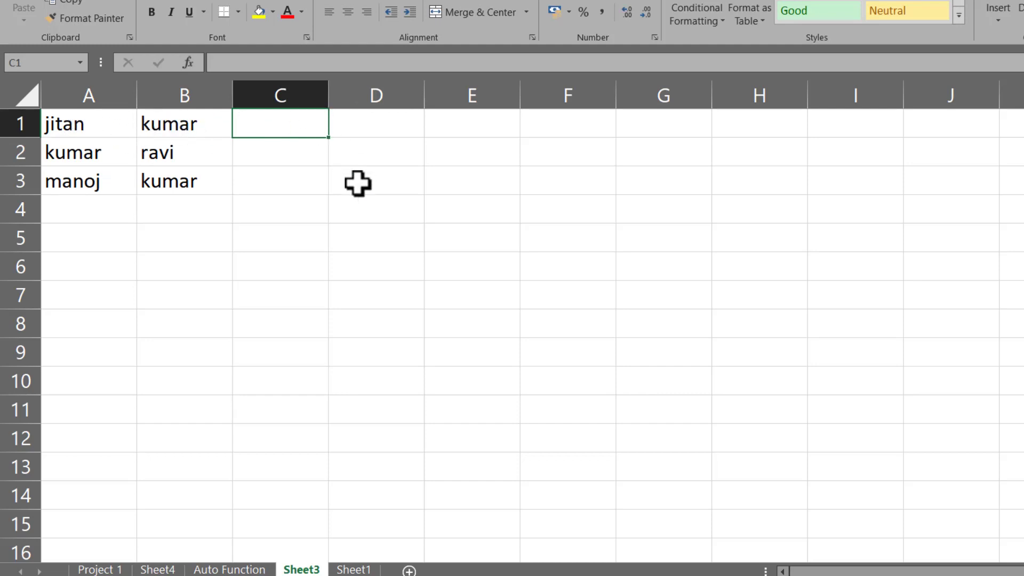
Step: Enter =TEXTJOIN(" ",TRUE,A1:B1) in C1 to join first and last name
type("=t")
type("ex")
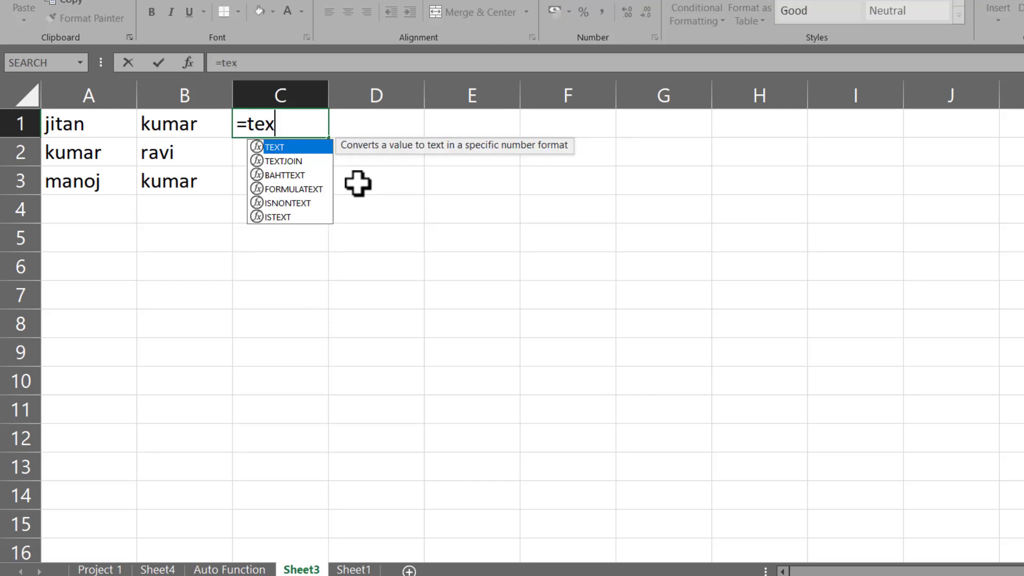
key("Down")
key("Tab")
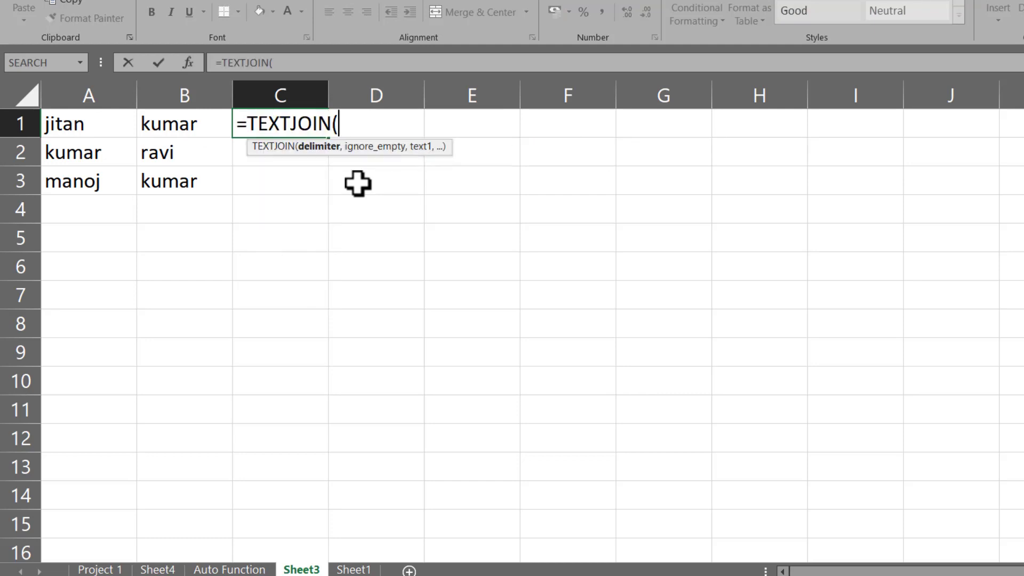
type("\" \",")
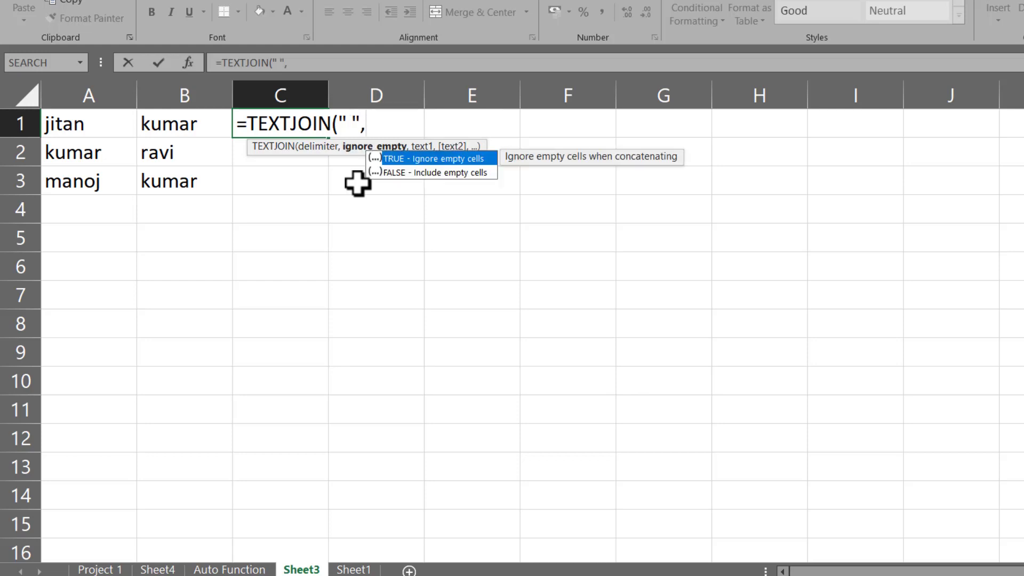
type("t")
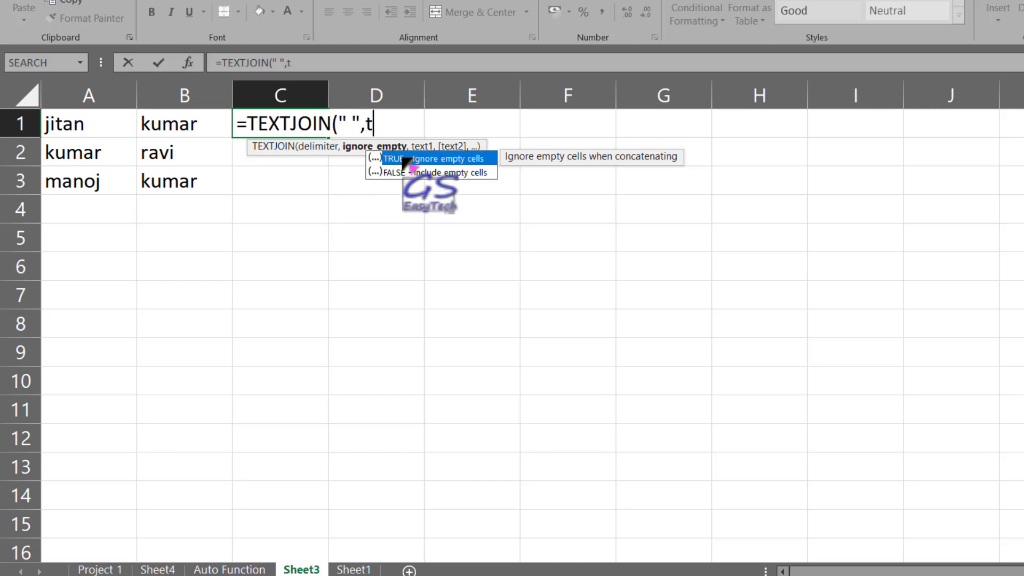
double_click(401, 159)
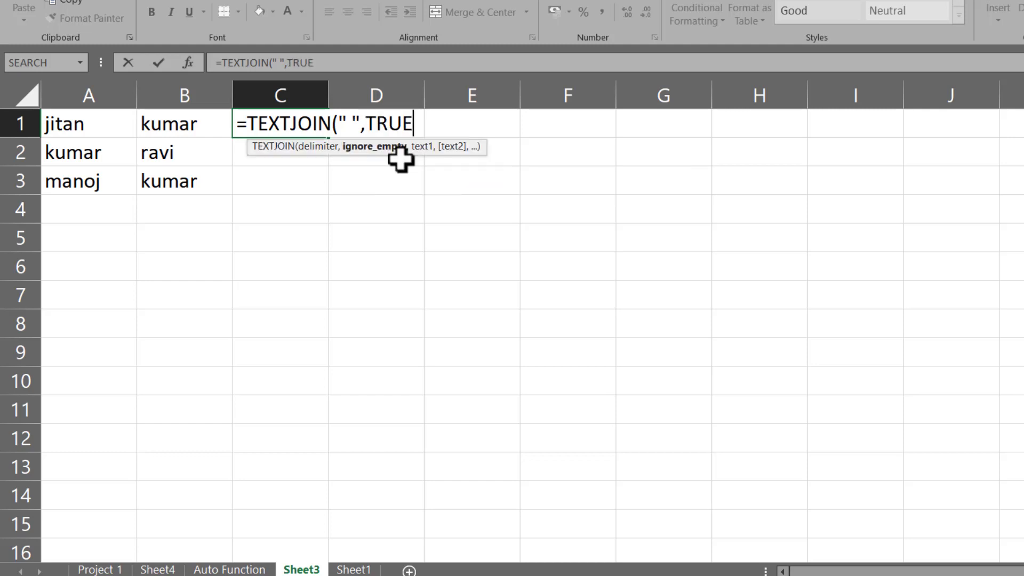
type(",")
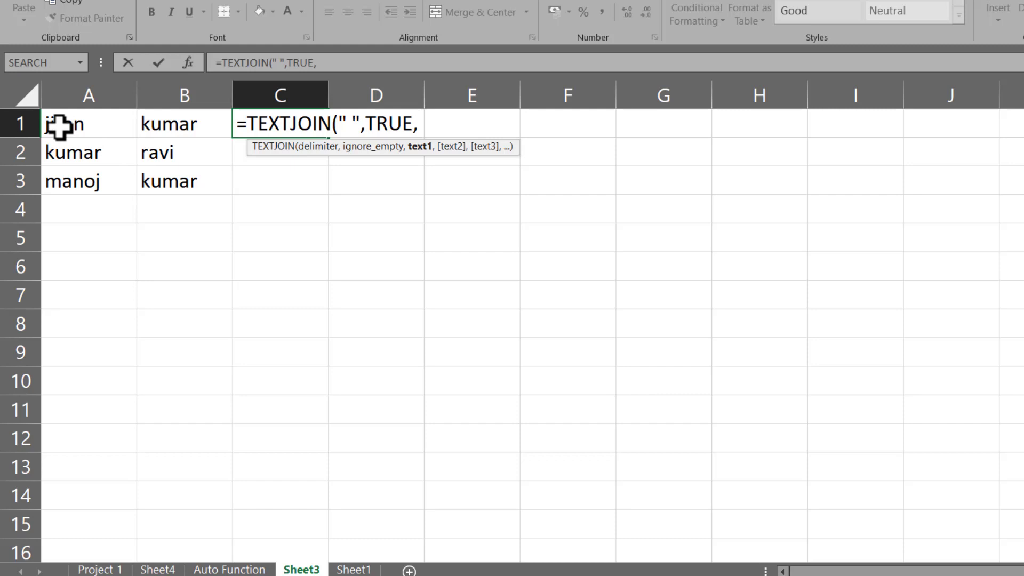
left_click_drag(58, 126, 148, 126)
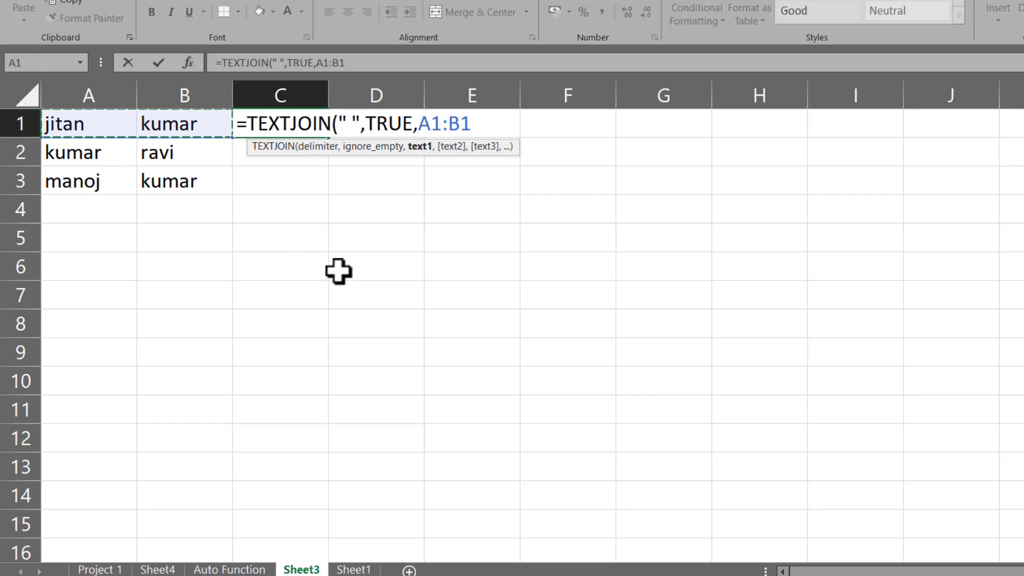
type(")")
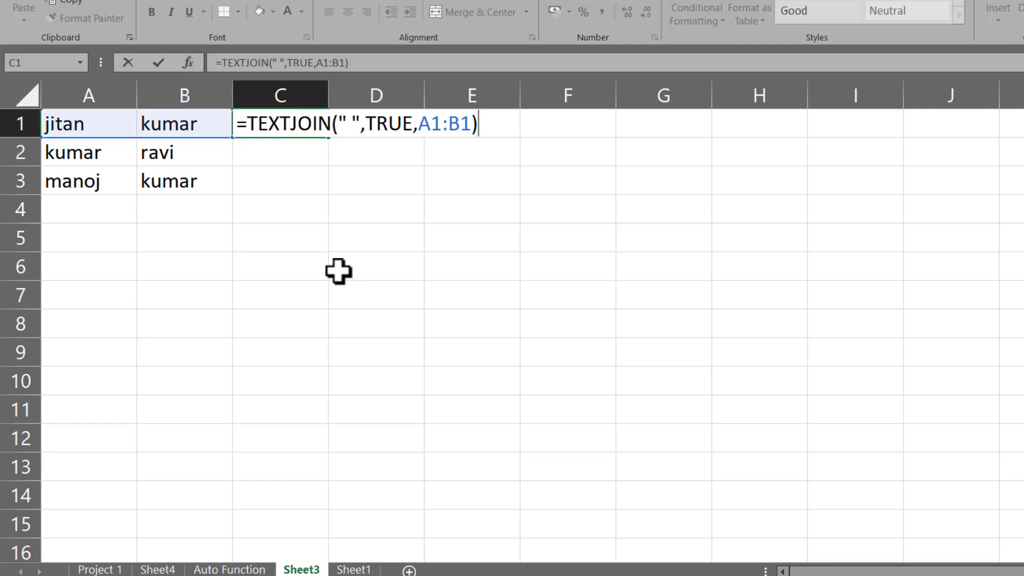
key("Return")
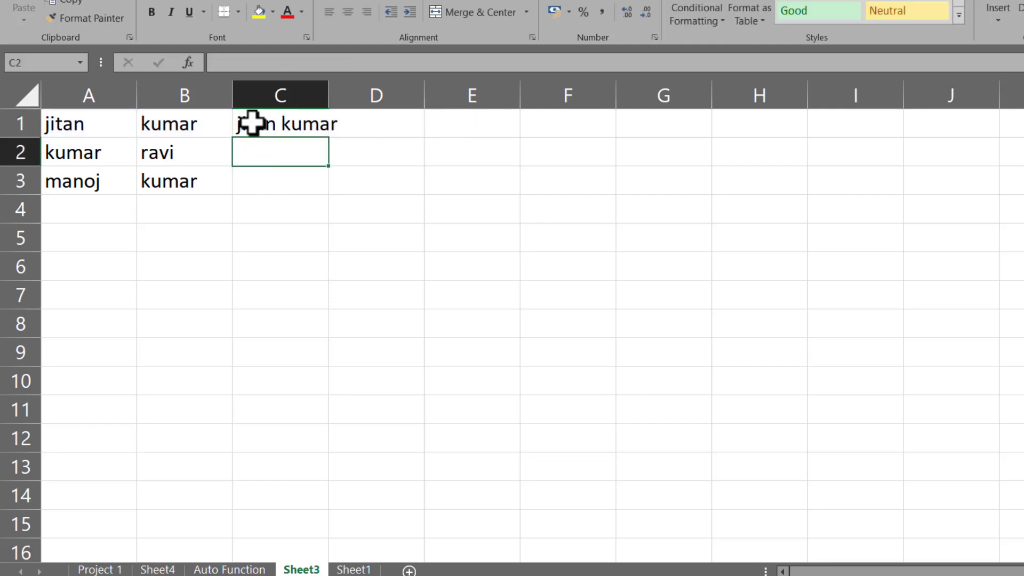
Step: Fill the full-name formula down to C3 and widen column C to fit
left_click(252, 127)
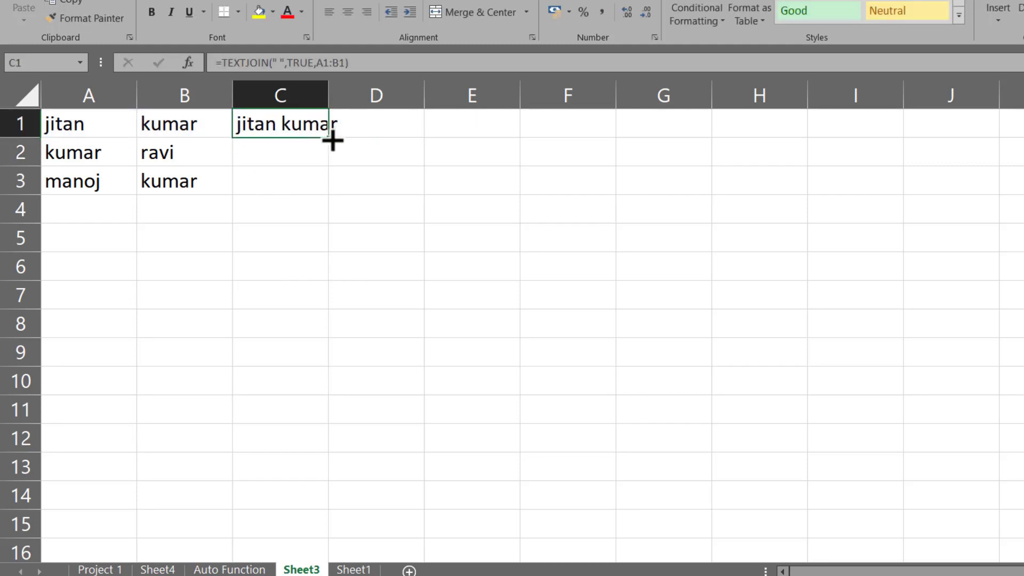
left_click_drag(332, 139, 331, 196)
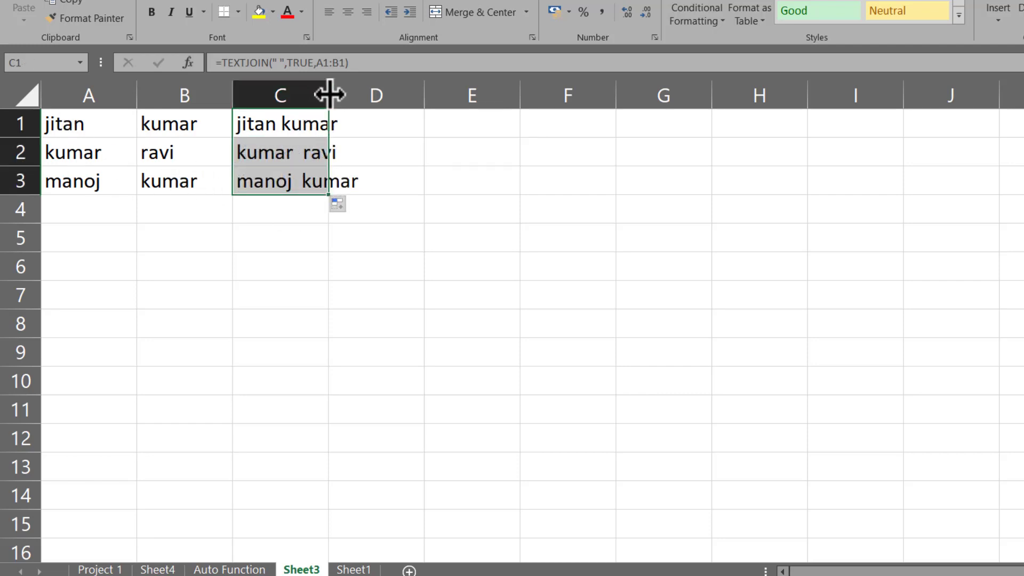
left_click_drag(329, 95, 393, 96)
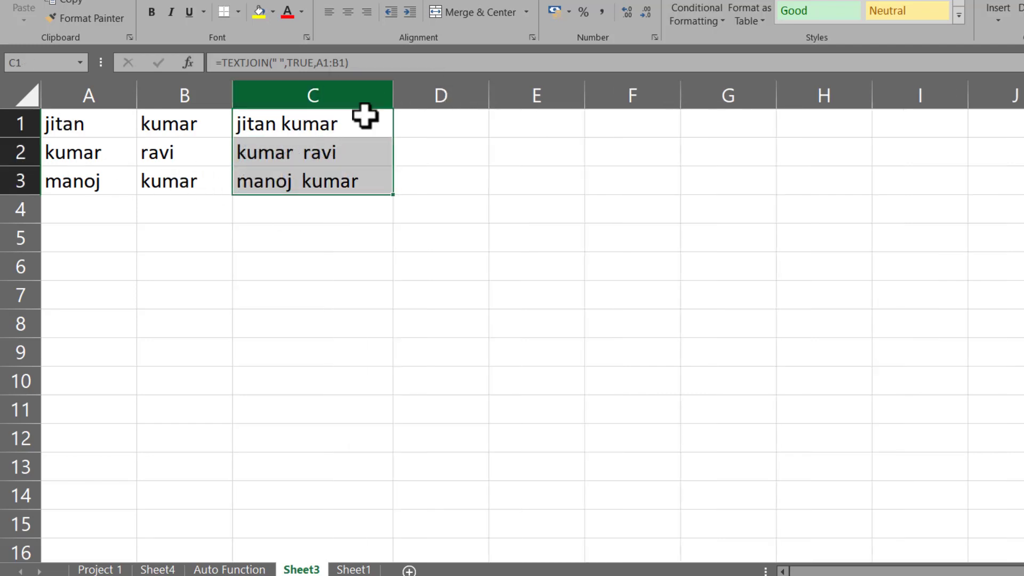
left_click(100, 119)
left_click(160, 129)
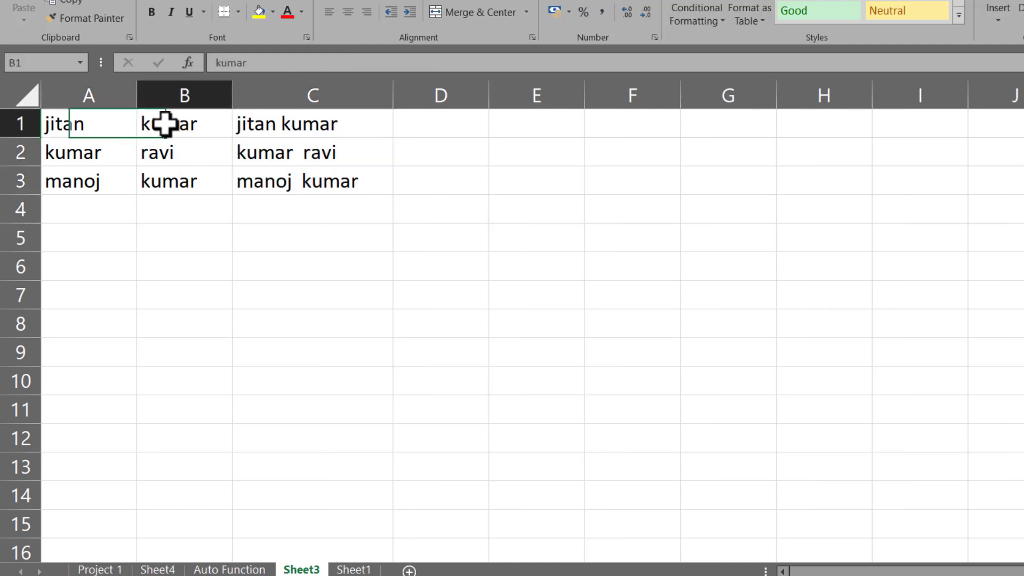
left_click(313, 126)
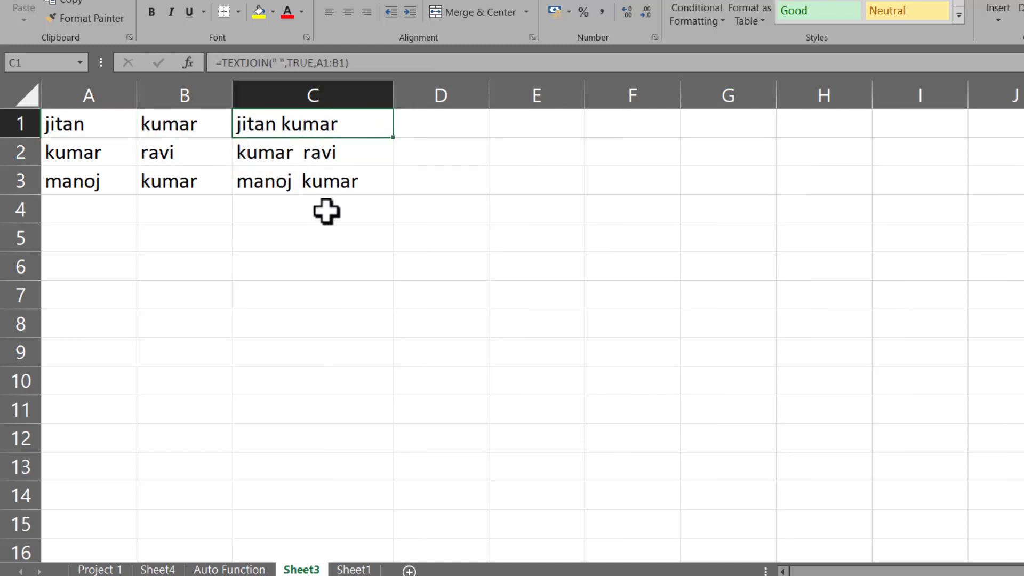